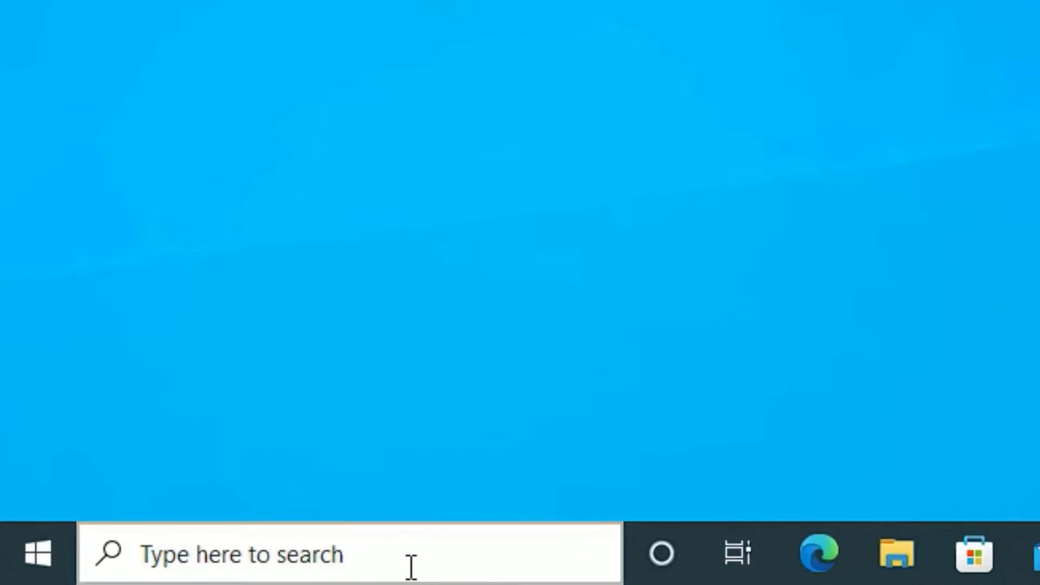
Open Registry Editor at HKEY_LOCAL_MACHINE\SOFTWARE\Microsoft\Windows NT\CurrentVersion\Windows to show its values
left_click(141, 575)
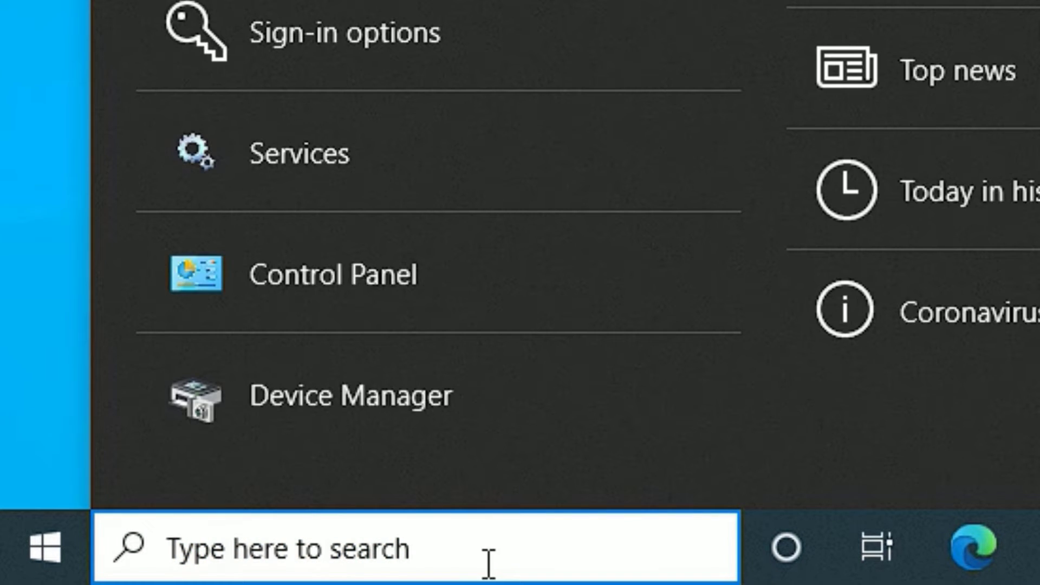
type("registry editor")
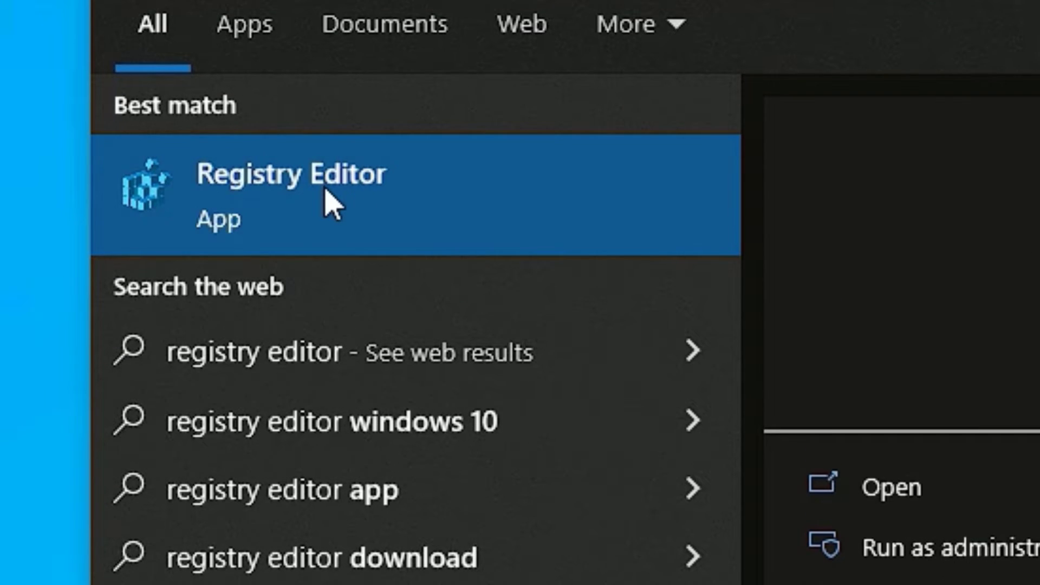
left_click(329, 200)
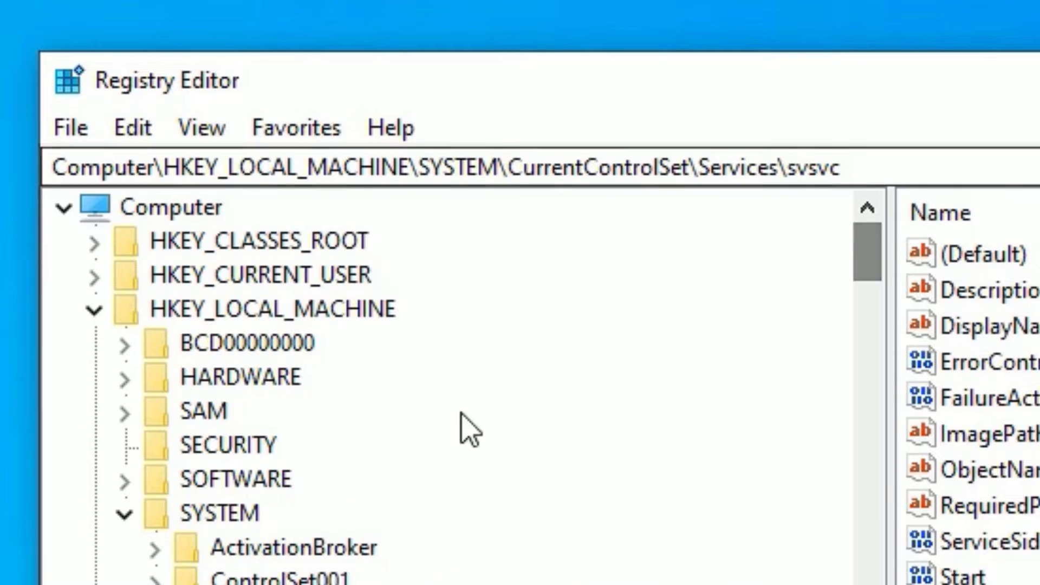
double_click(175, 310)
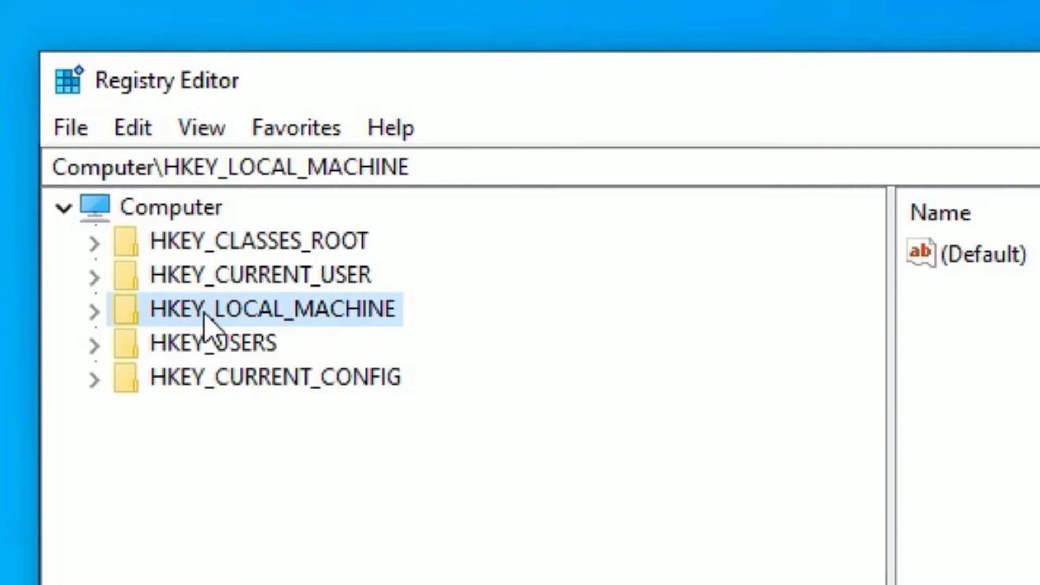
double_click(210, 326)
left_click(151, 418)
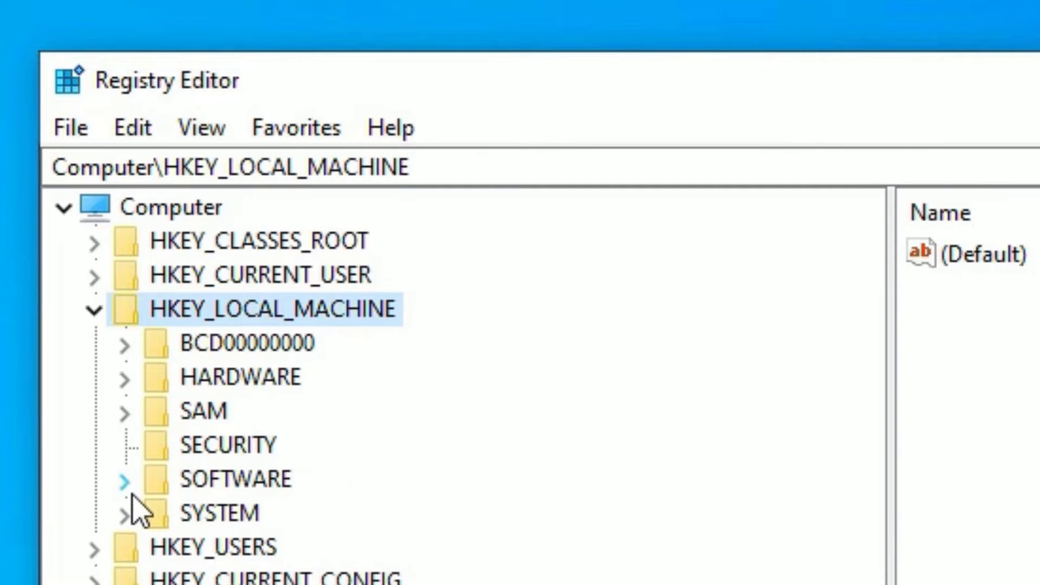
double_click(206, 479)
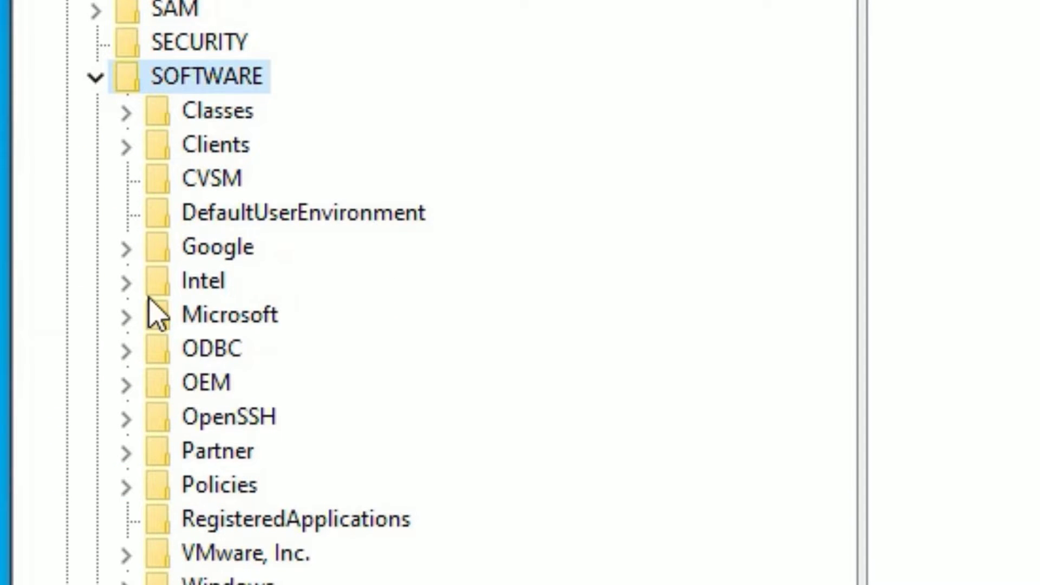
double_click(159, 314)
scroll(366, 510, "down", 5)
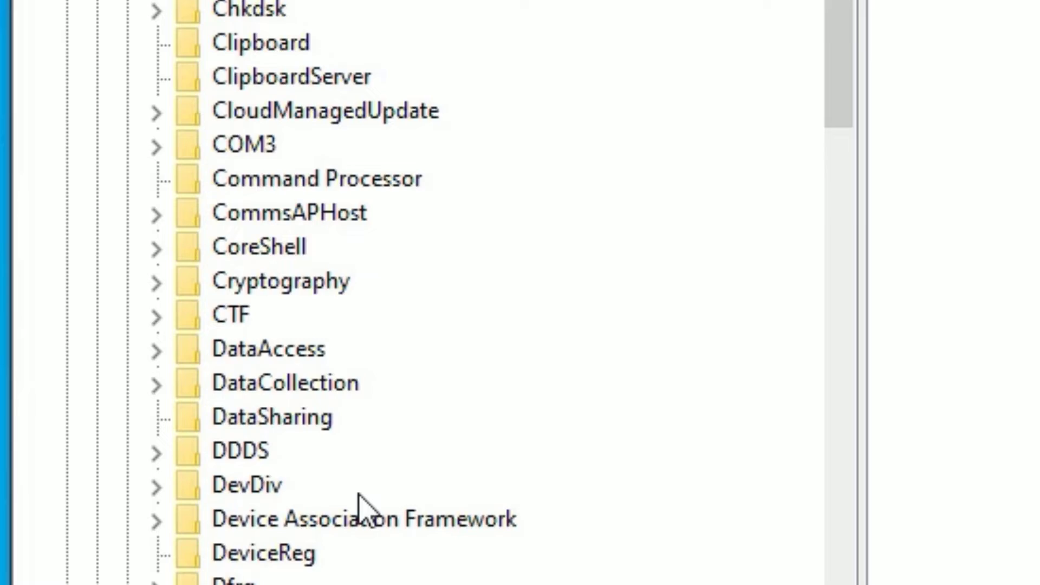
scroll(366, 511, "down", 5)
scroll(366, 510, "down", 5)
scroll(366, 510, "down", 10)
double_click(180, 483)
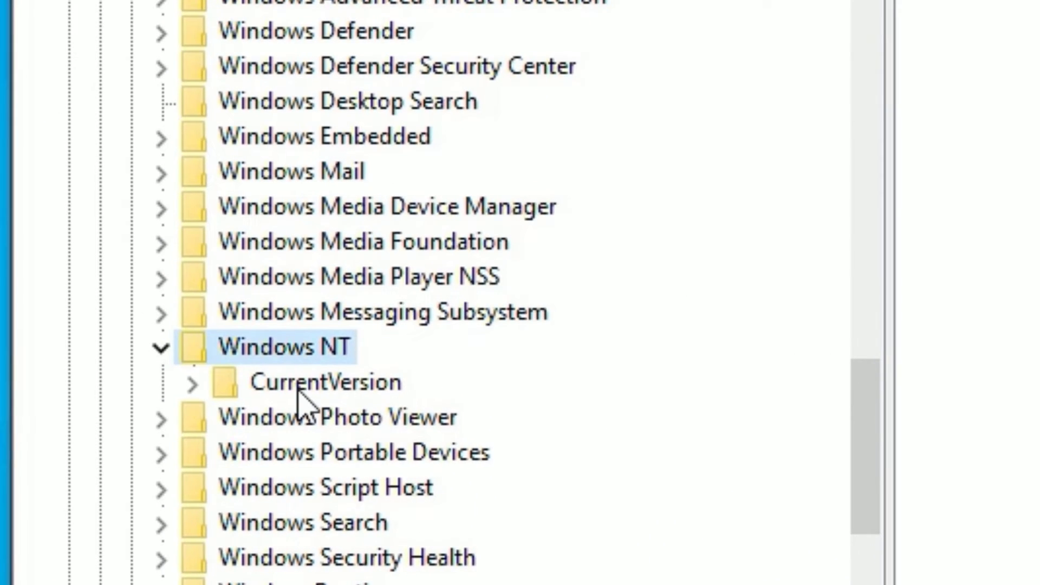
double_click(297, 414)
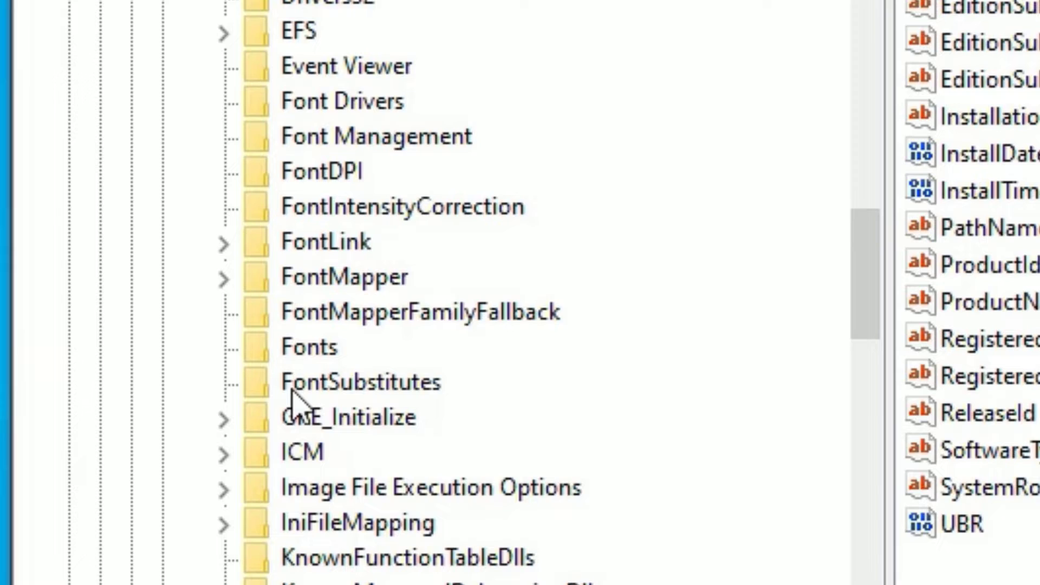
scroll(423, 301, "down", 8)
scroll(423, 301, "down", 8)
scroll(424, 301, "down", 5)
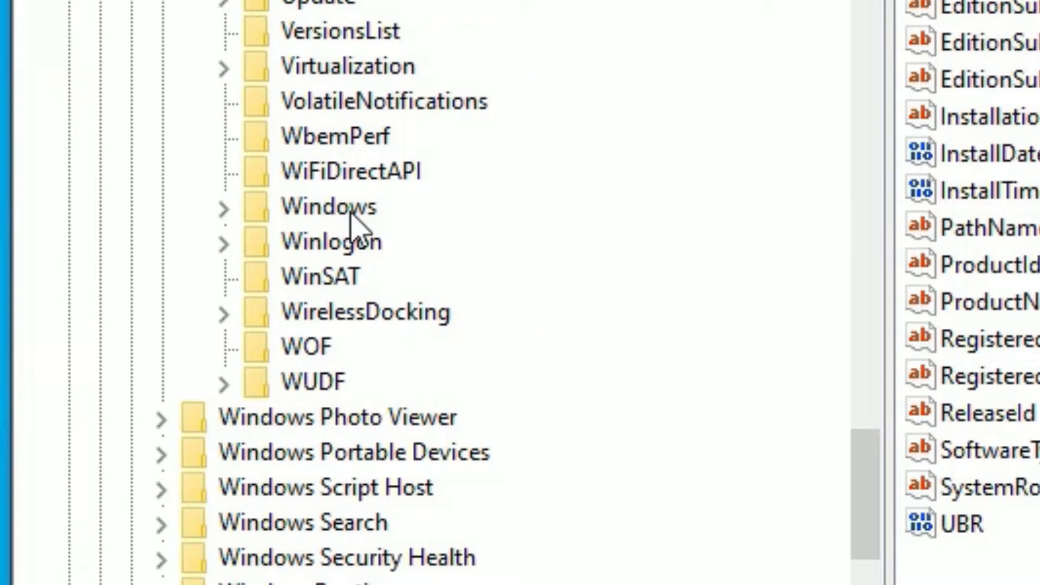
left_click(329, 207)
Confirm LoadAppInit_DLLs value data is 0, save it, and close Registry Editor
left_click(414, 223)
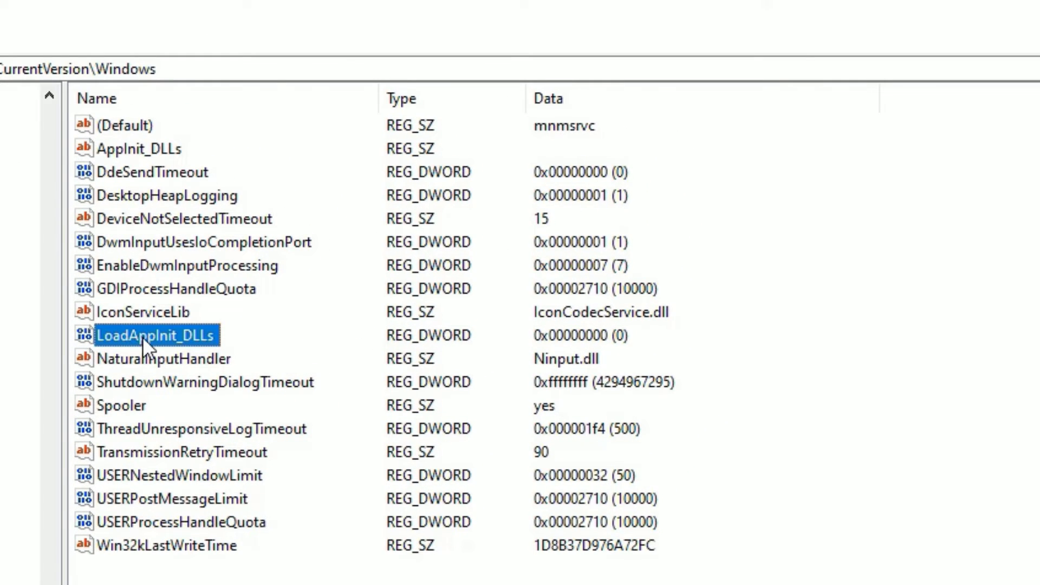
right_click(165, 338)
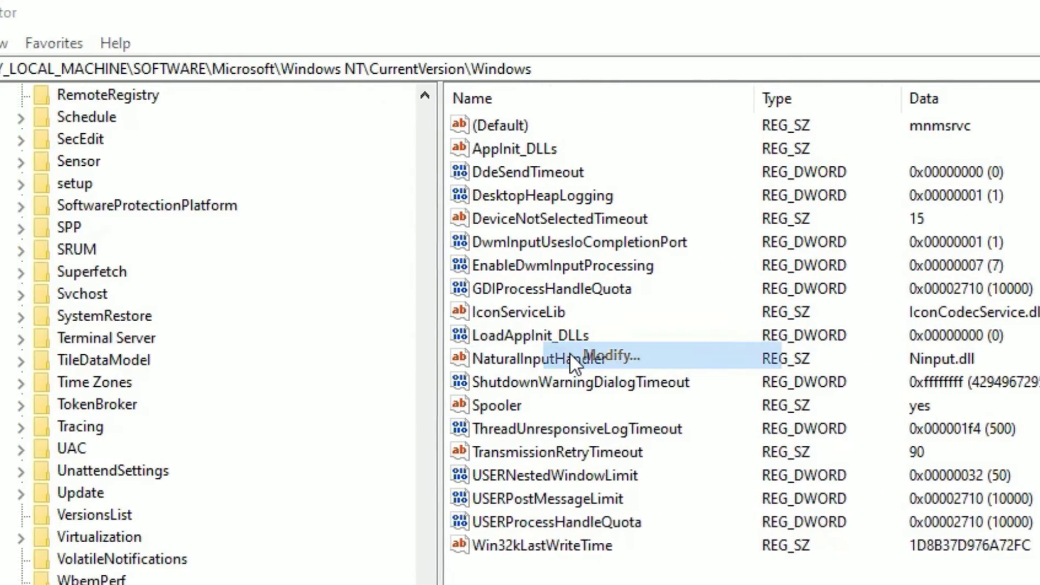
left_click(605, 356)
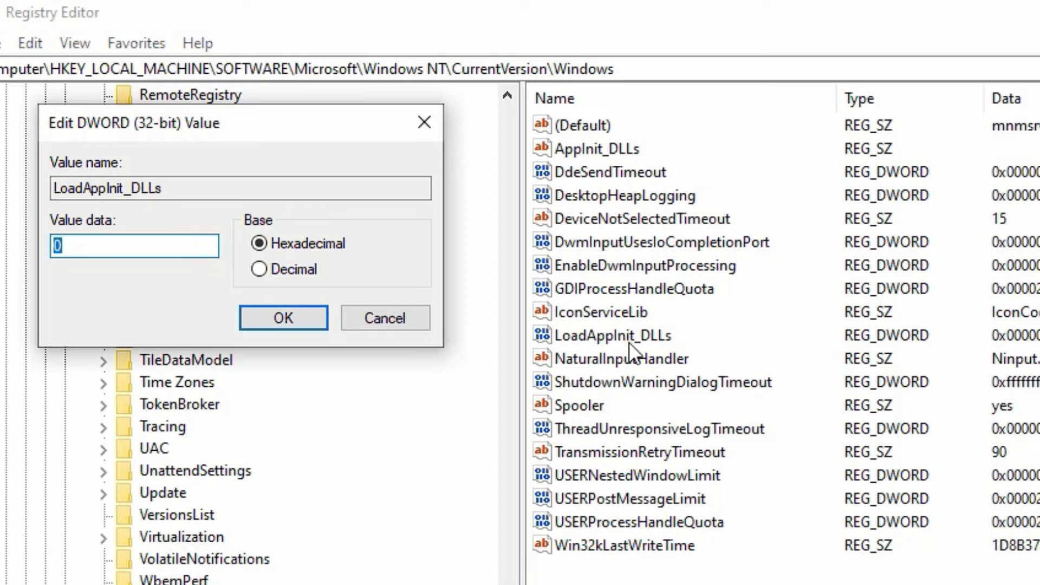
left_click(105, 245)
left_click(283, 318)
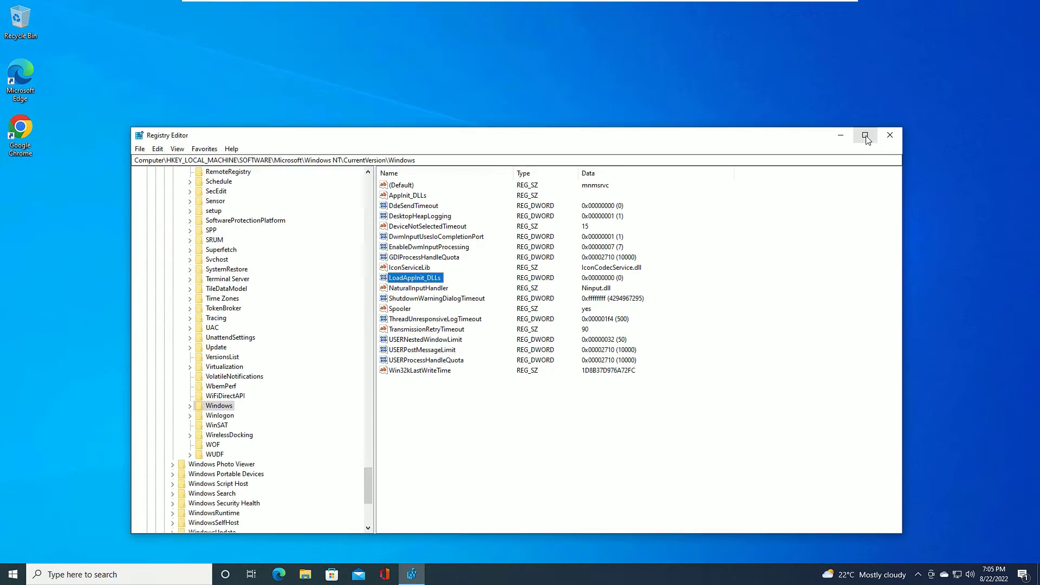
left_click(889, 136)
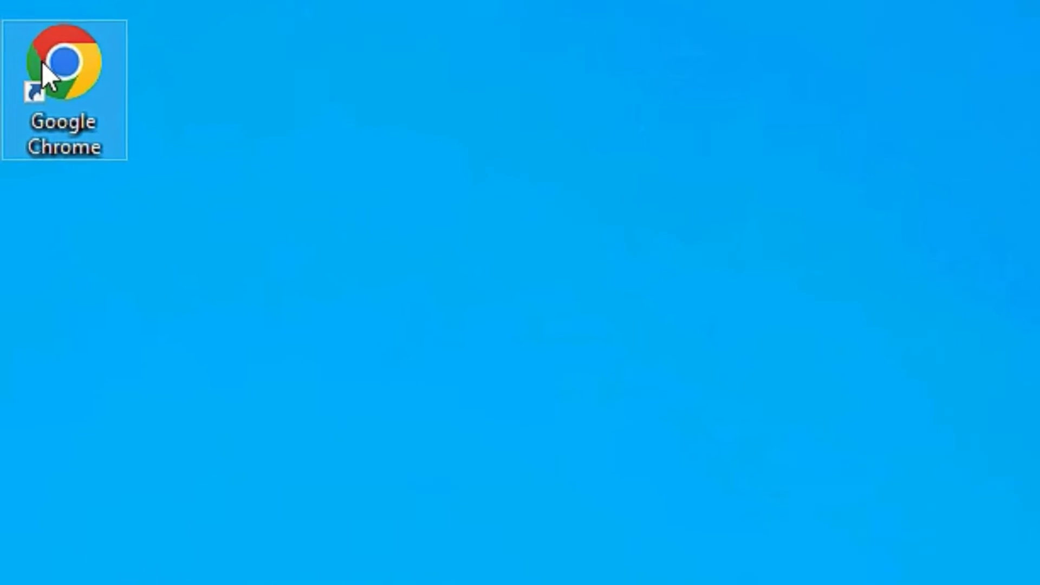
Run the compatibility troubleshooter from the Chrome shortcut's Properties through to its final page
right_click(22, 143)
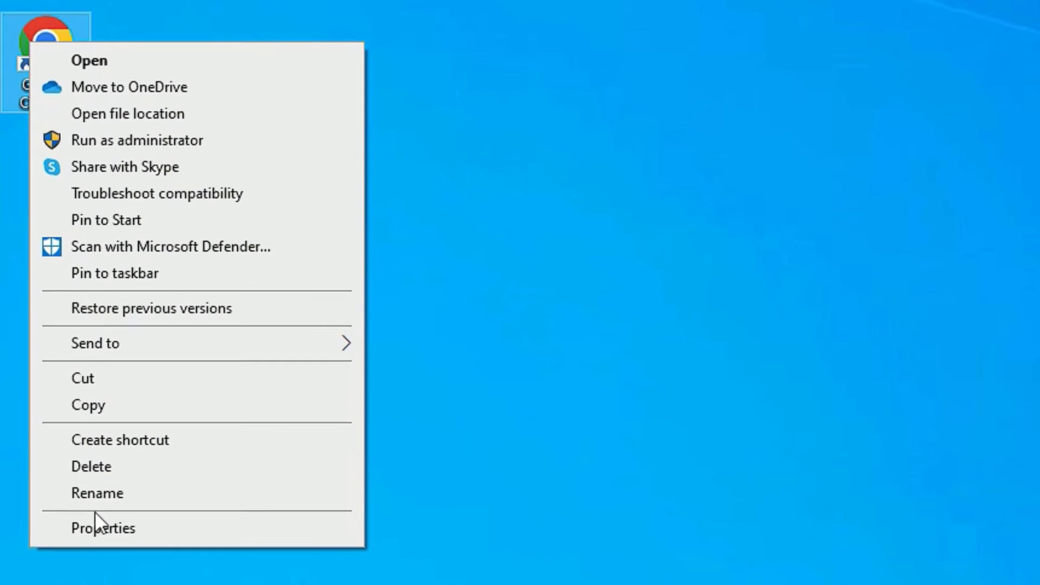
left_click(93, 531)
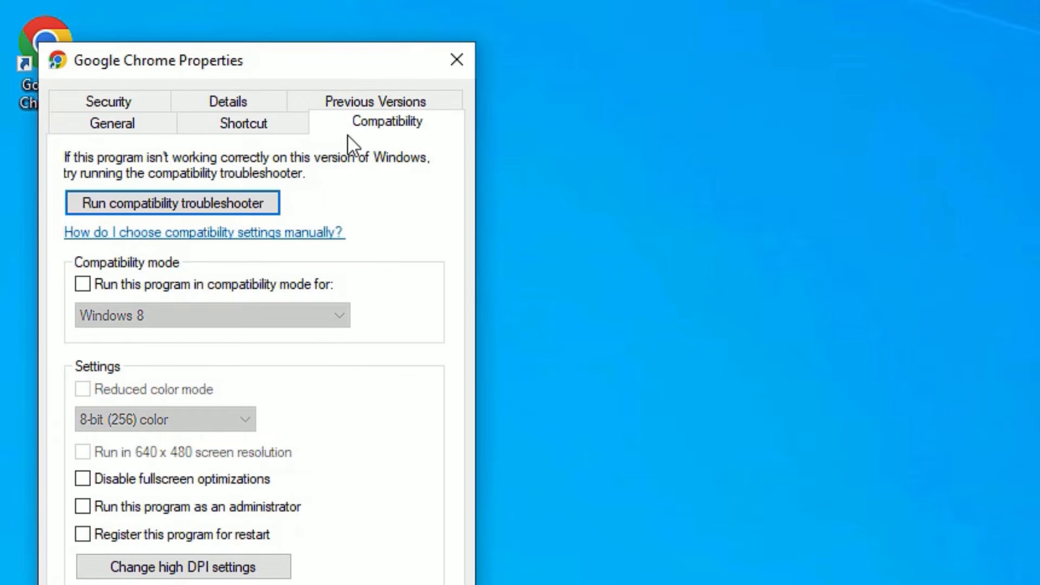
left_click(123, 211)
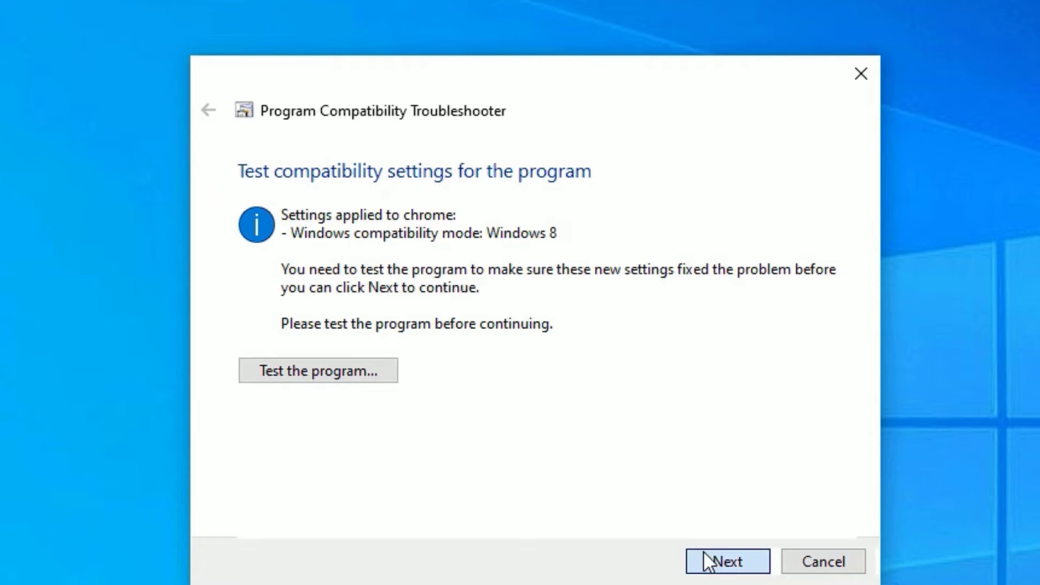
left_click(709, 559)
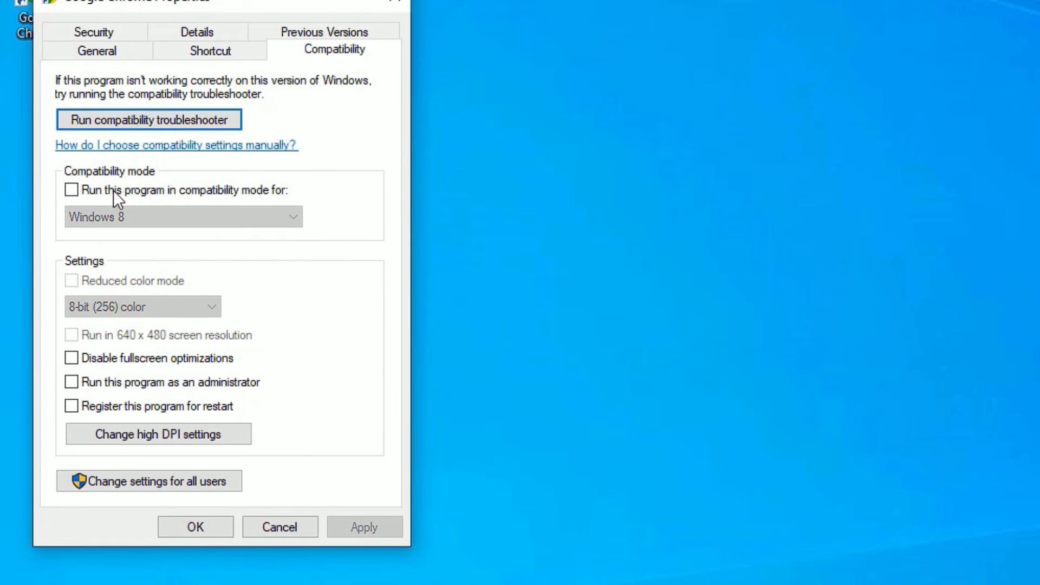
Set Chrome to Windows 7 compatibility mode and save its properties
left_click(71, 191)
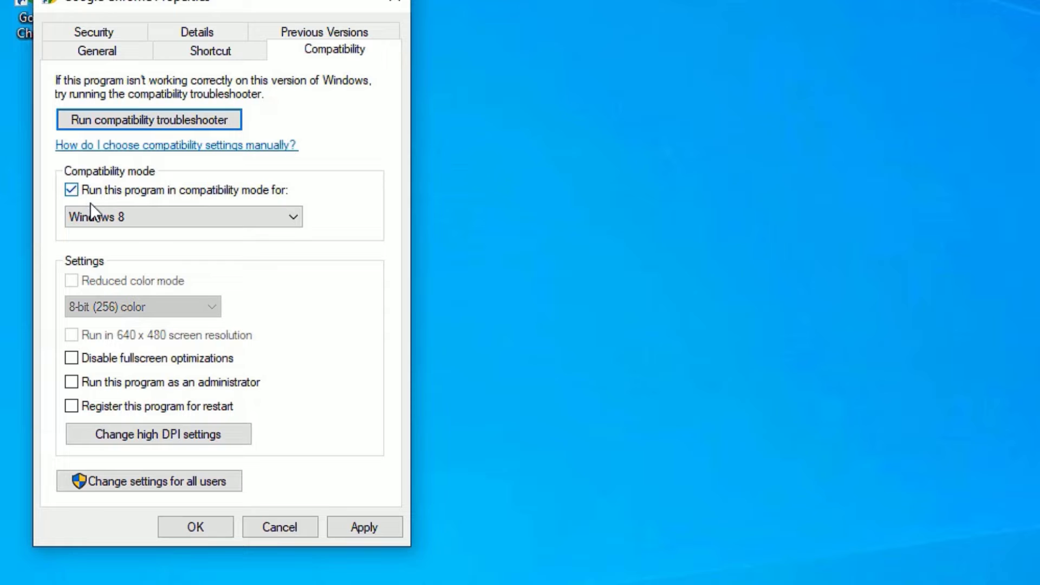
left_click(104, 220)
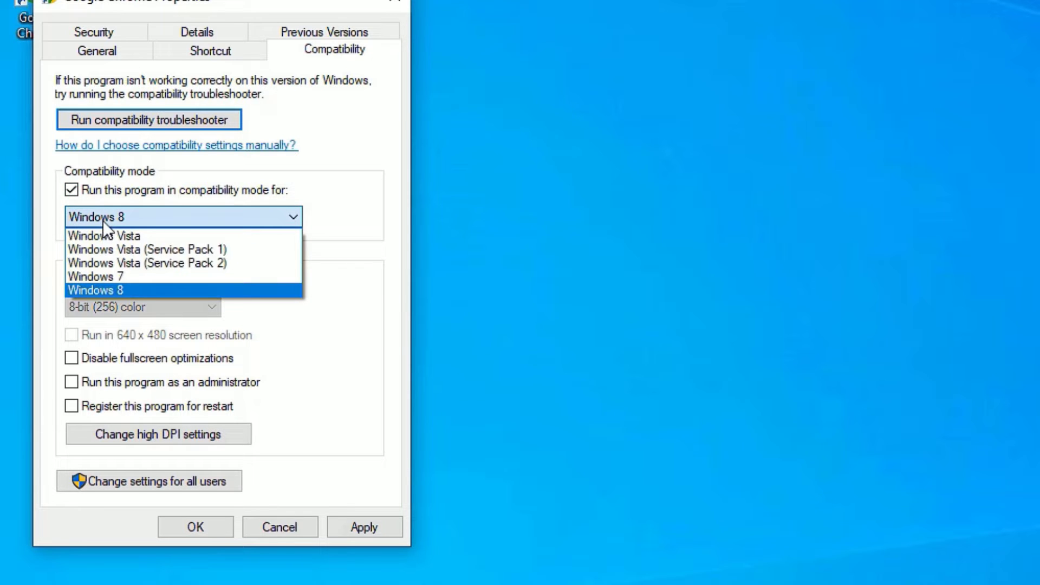
left_click(91, 277)
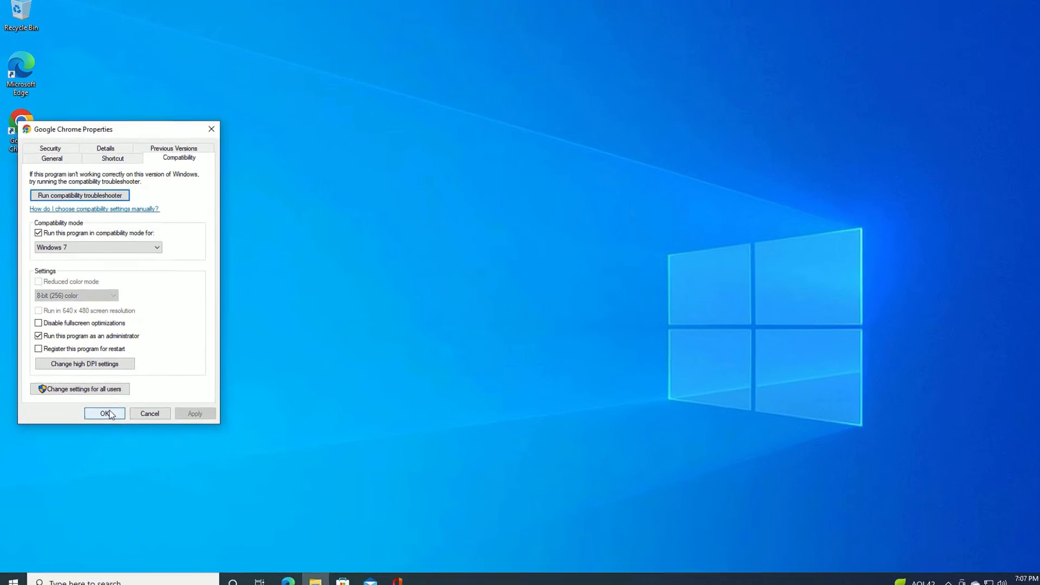
left_click(195, 527)
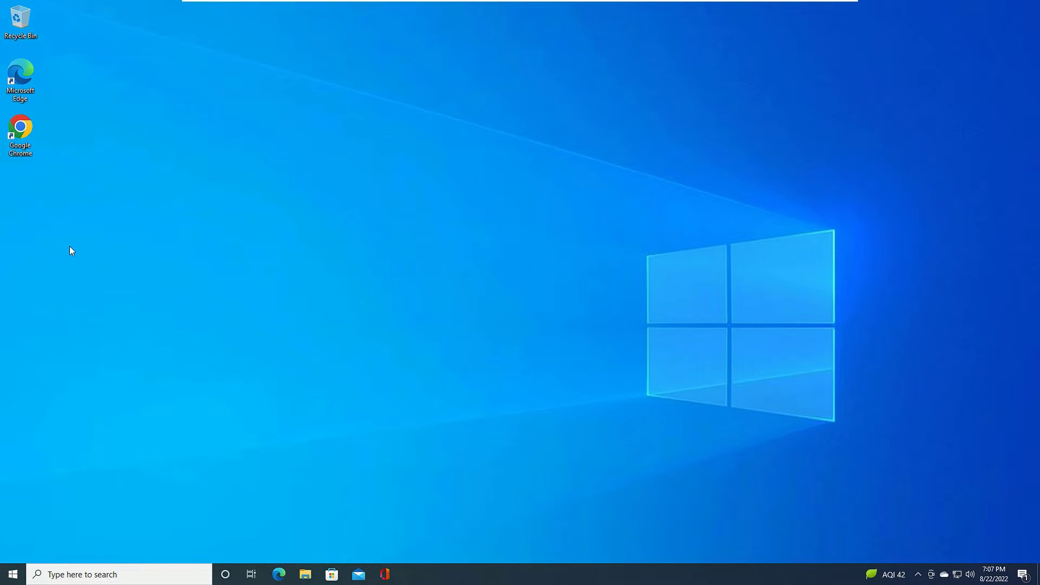
Run sfc /scannow in an administrator Command Prompt
left_click(98, 574)
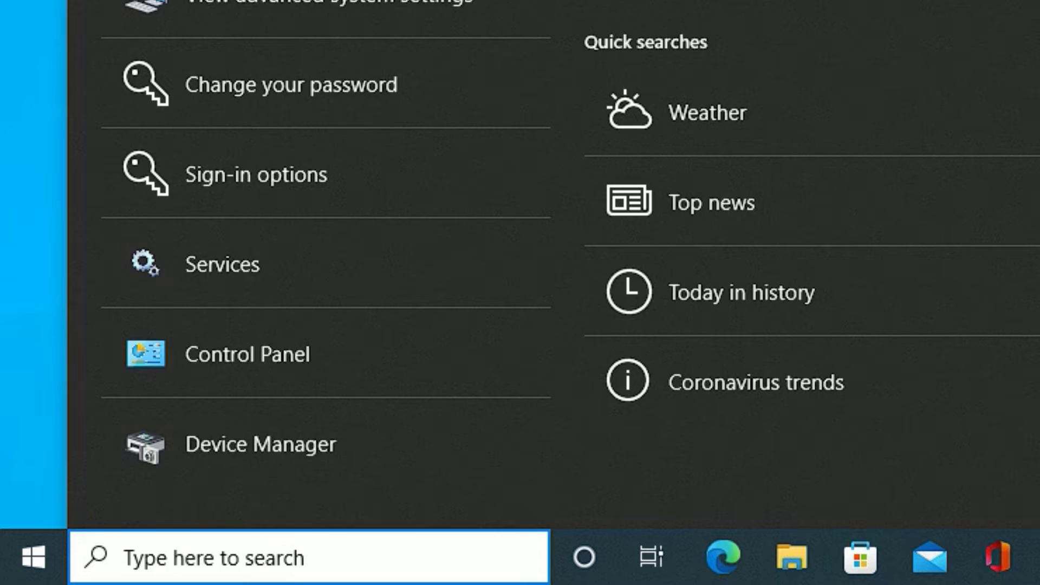
type("cmd")
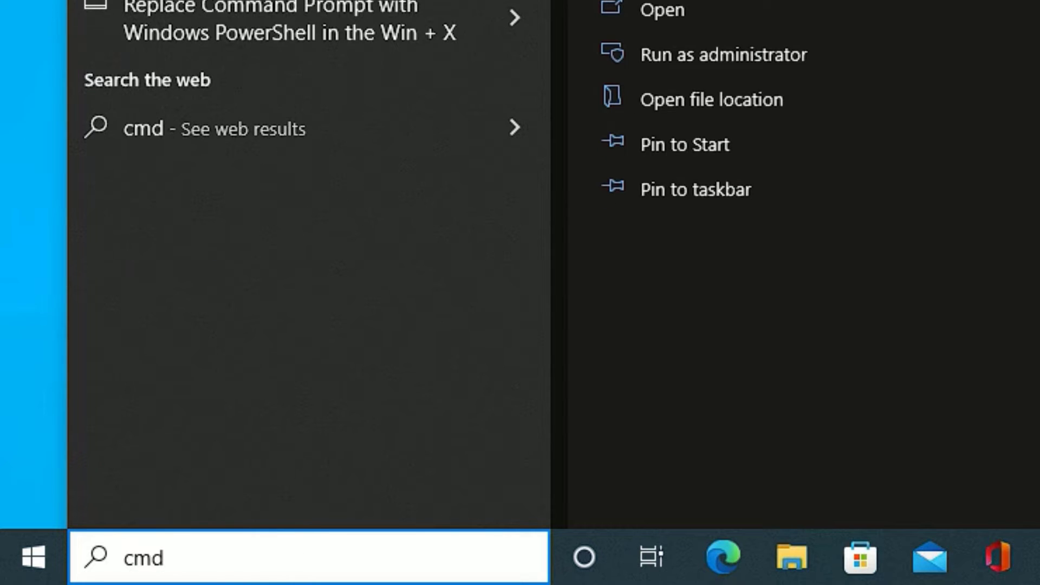
right_click(250, 153)
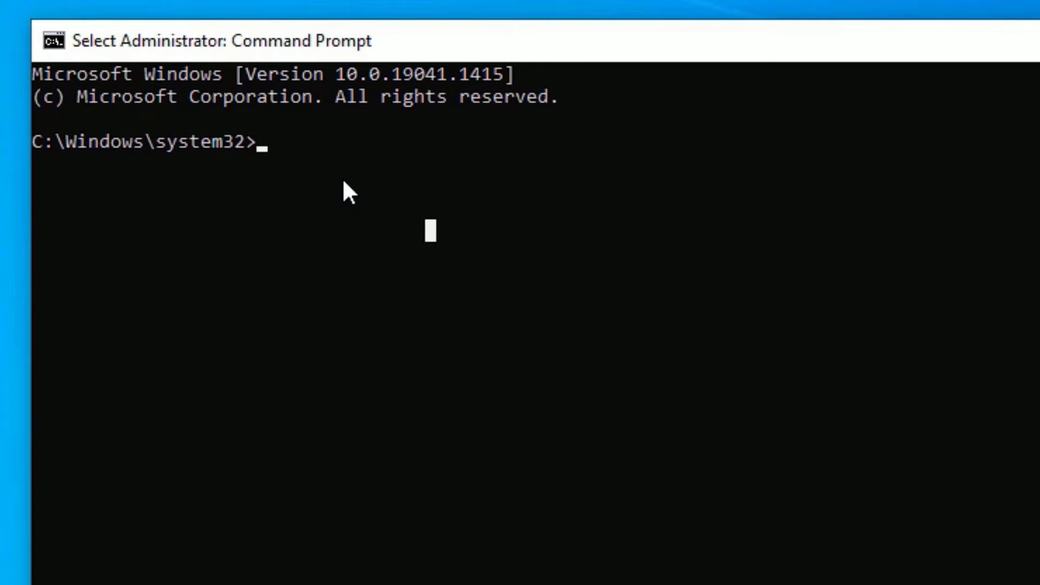
type("sfc ")
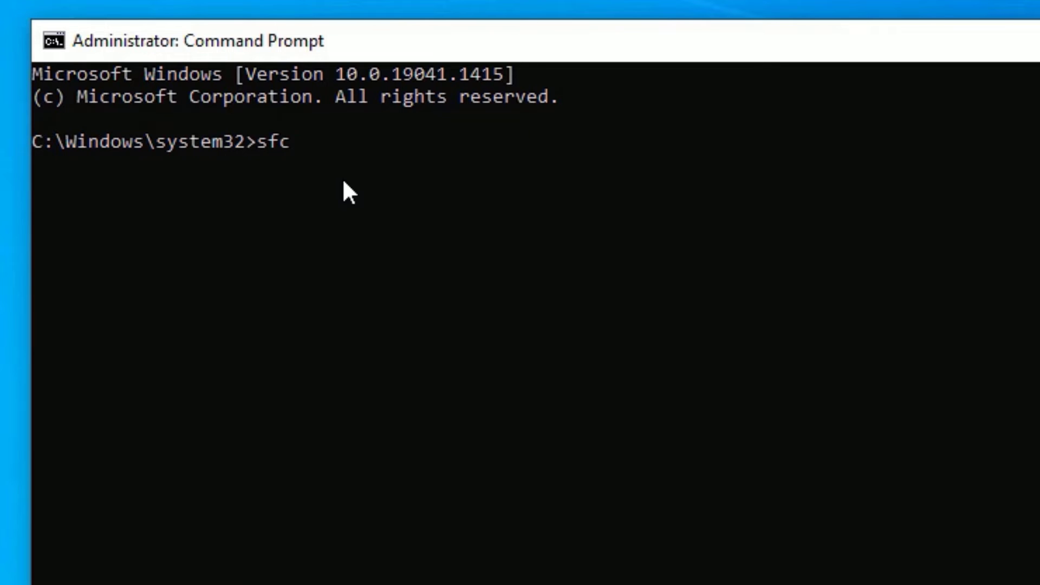
type("/")
type("scann")
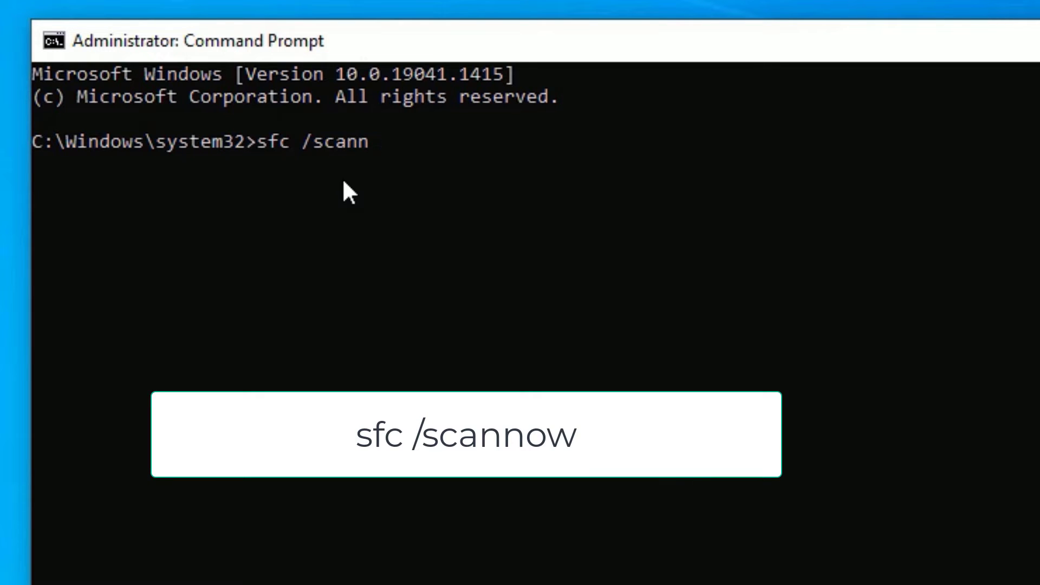
type("ow")
key("Return")
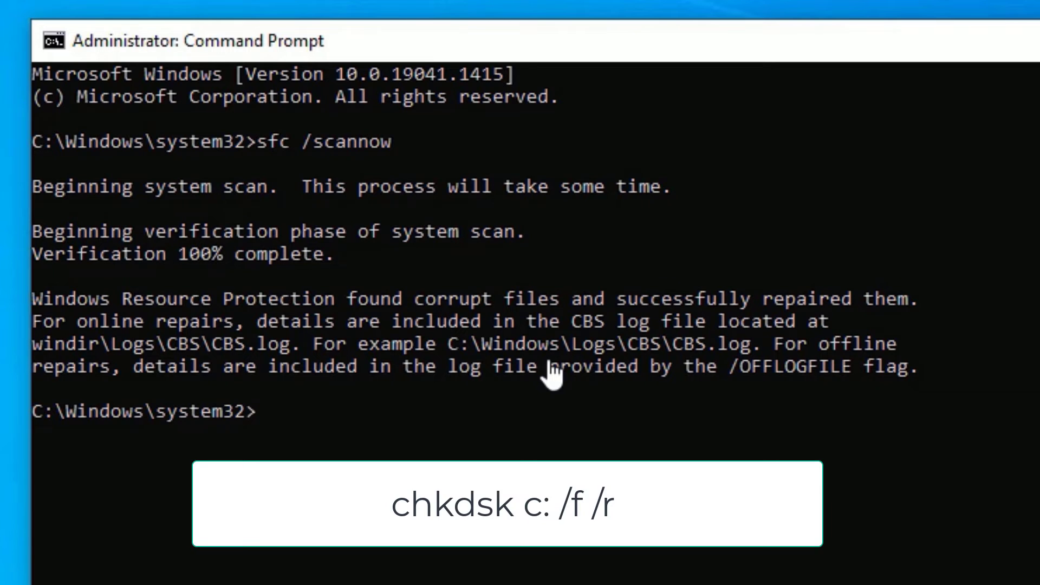
type("chkd")
type("sk c")
type(": /")
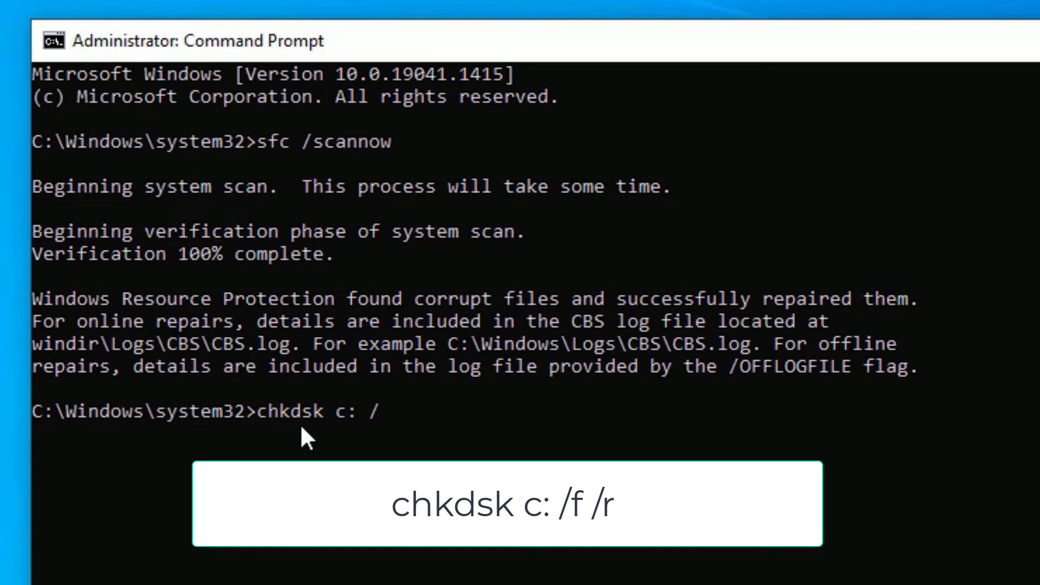
type("f /")
type("r")
Run chkdsk c: /f /r, schedule it for the next restart, and exit the console
mouse_move(328, 412)
left_mouse_down()
mouse_move(356, 417)
mouse_move(340, 423)
left_mouse_up()
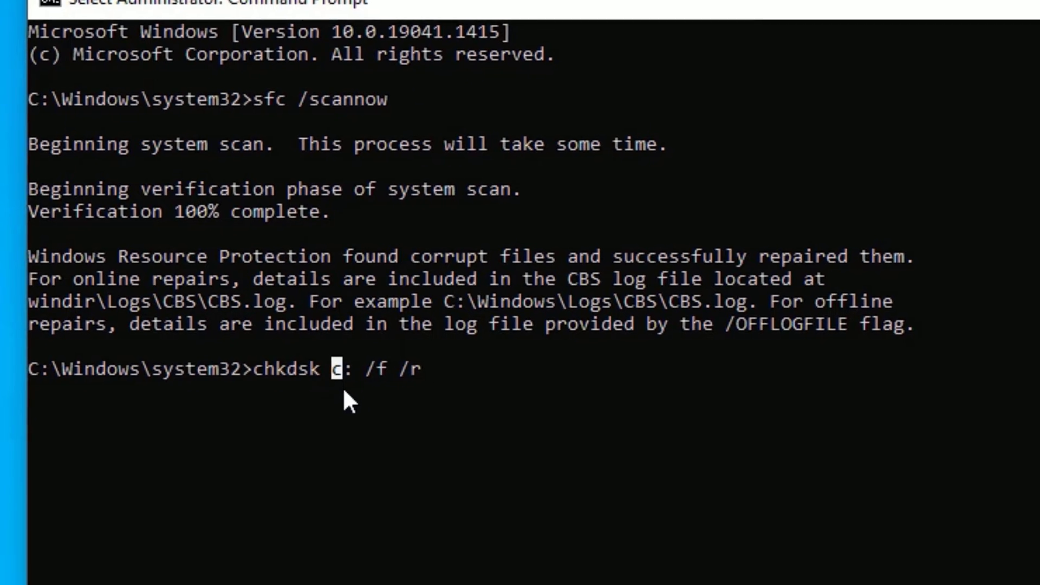
key("Escape")
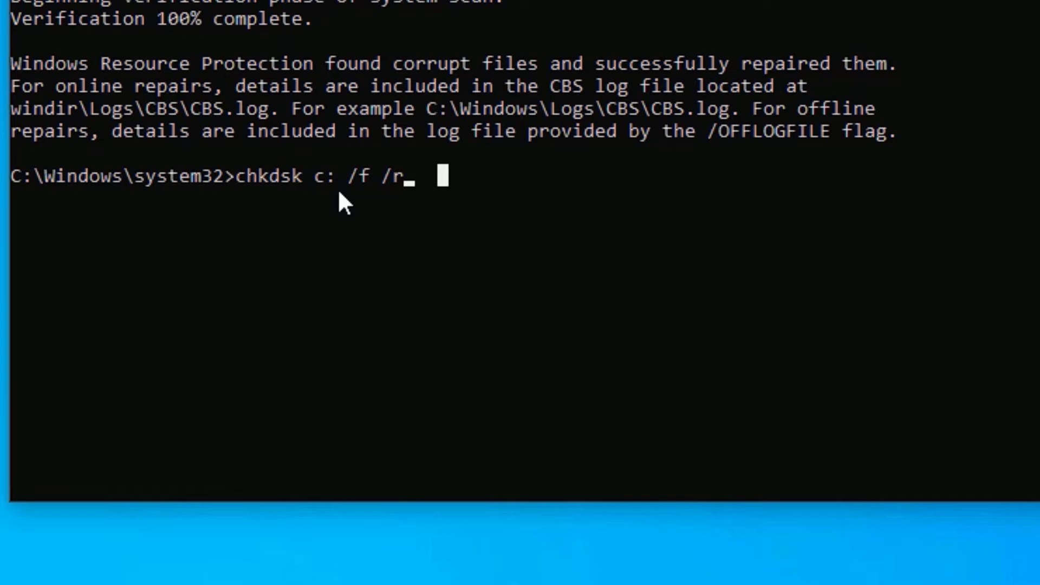
key("Return")
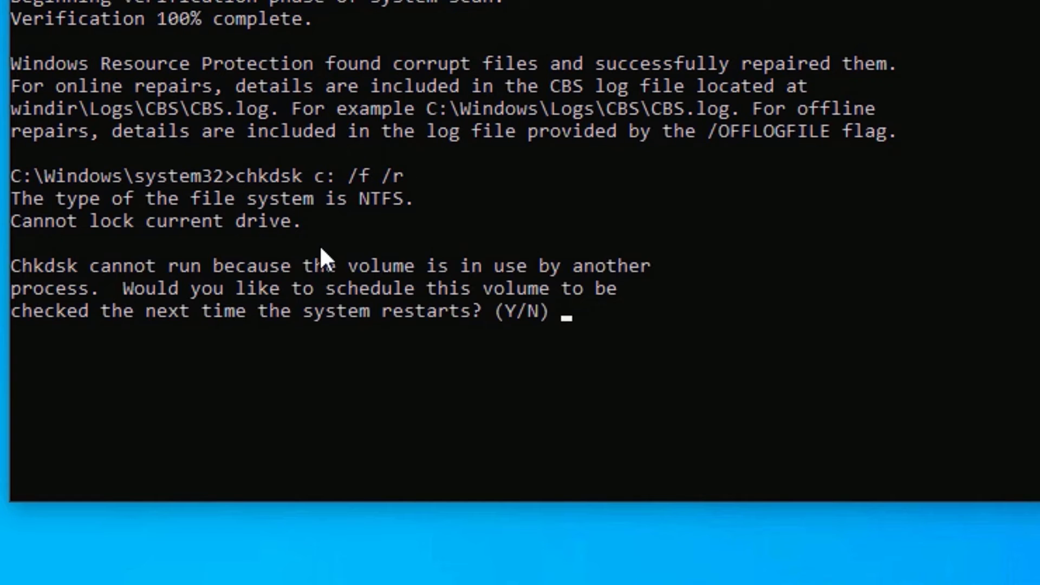
type("y")
key("Return")
type("e")
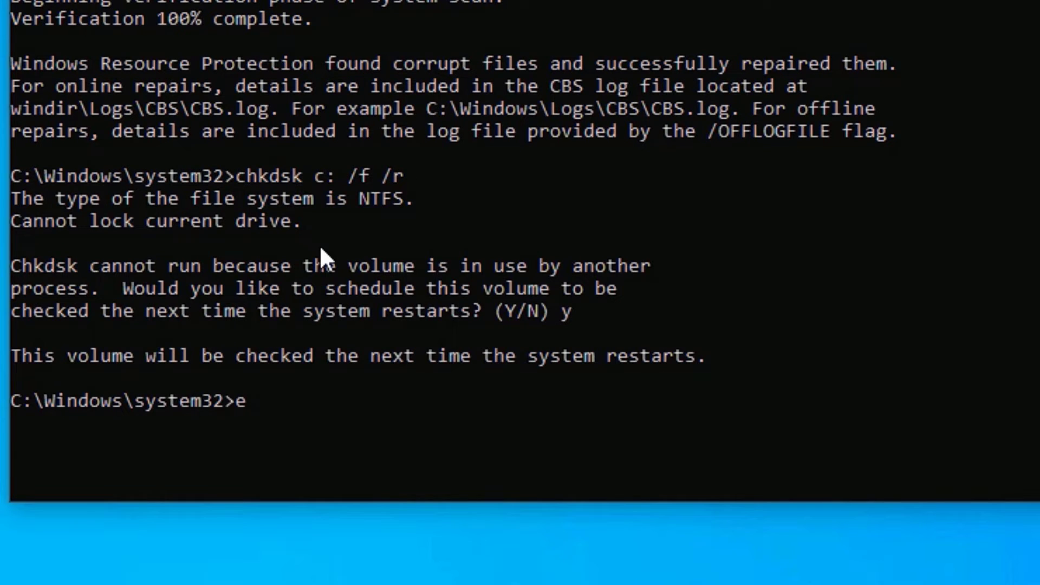
type("xit")
key("Return")
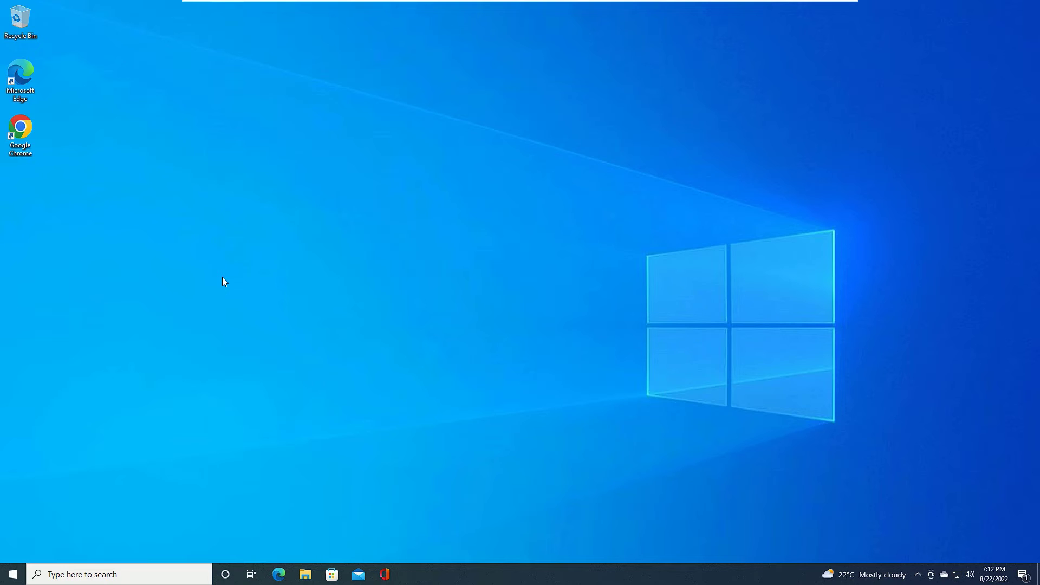
In Device Manager, start a driver update for High Definition Audio Device under Sound, video and game controllers
left_click(168, 575)
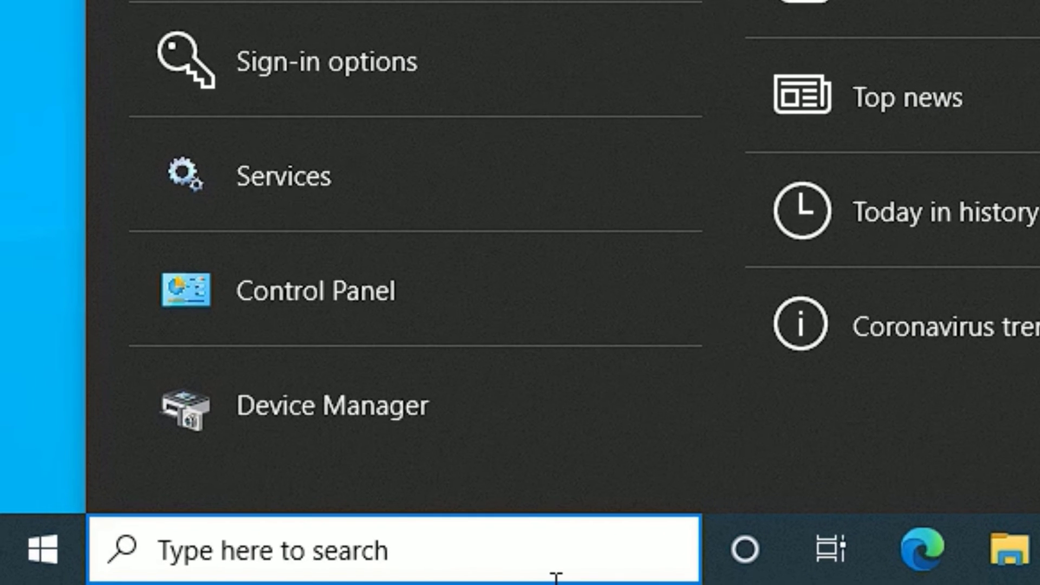
type("device ma")
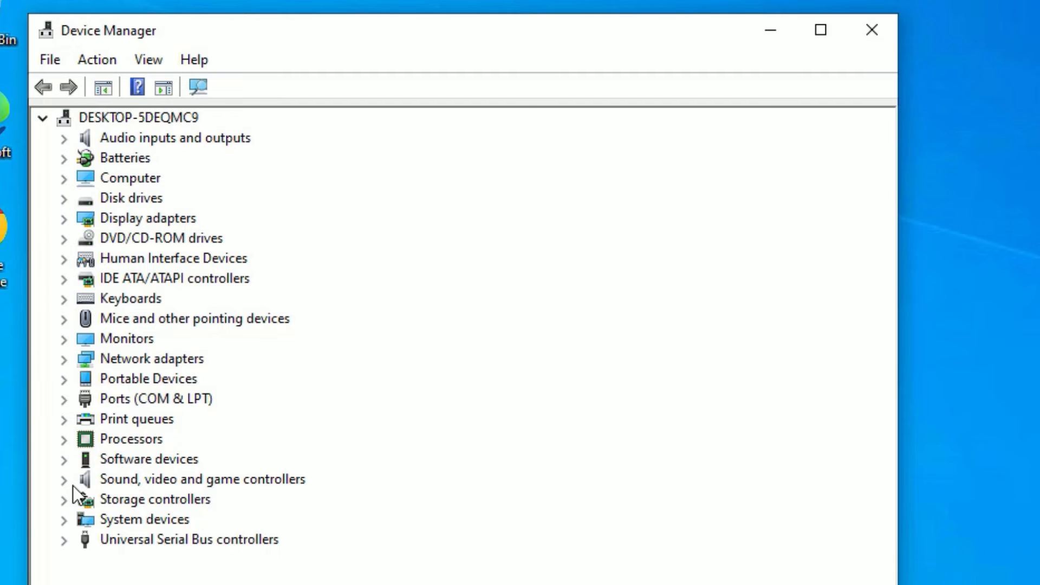
left_click(64, 479)
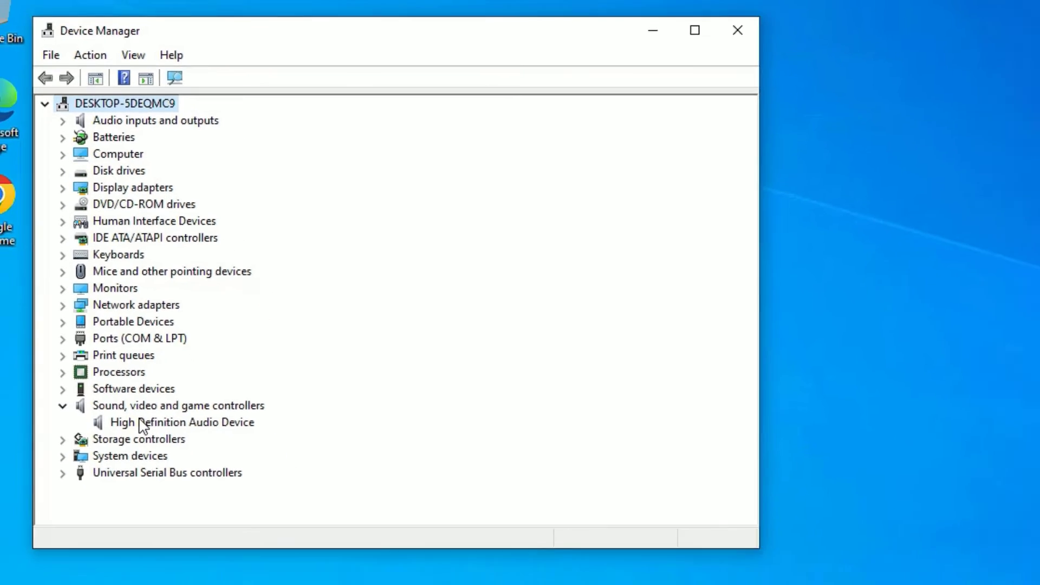
right_click(155, 499)
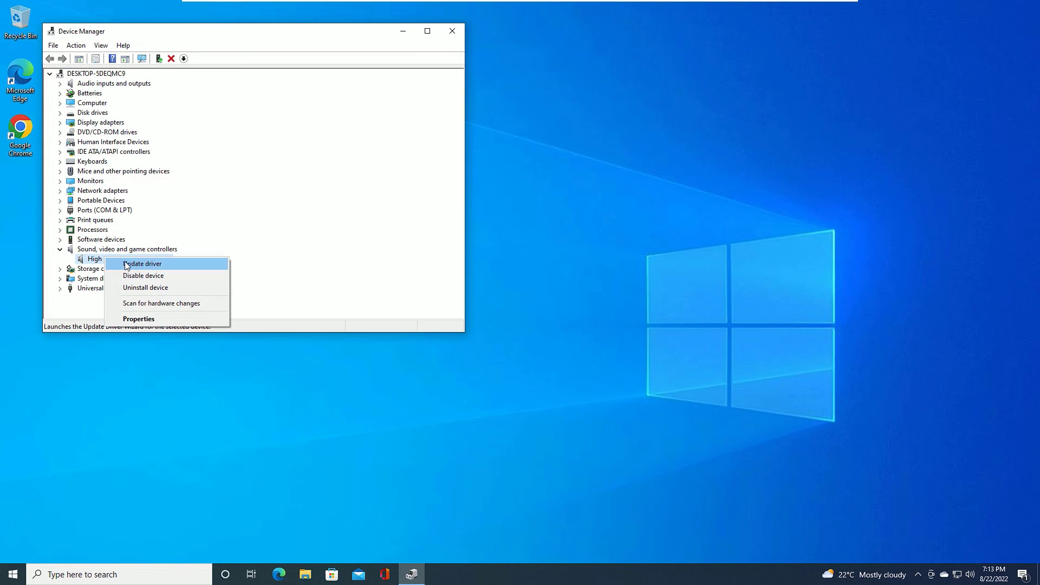
left_click(142, 263)
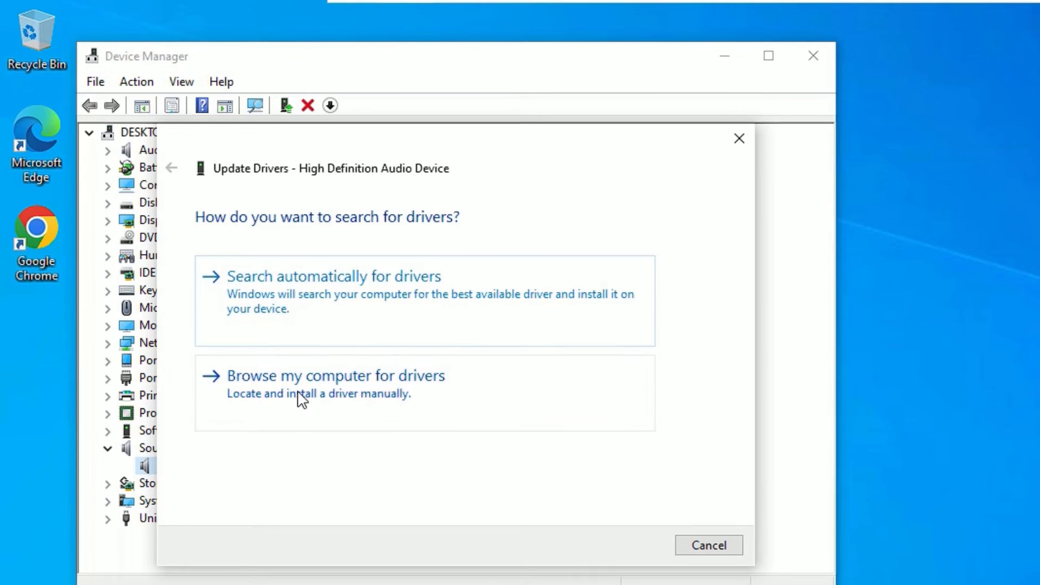
Install the High Definition Audio Device driver from the available list, decline restarting, and close Device Manager
left_click(302, 400)
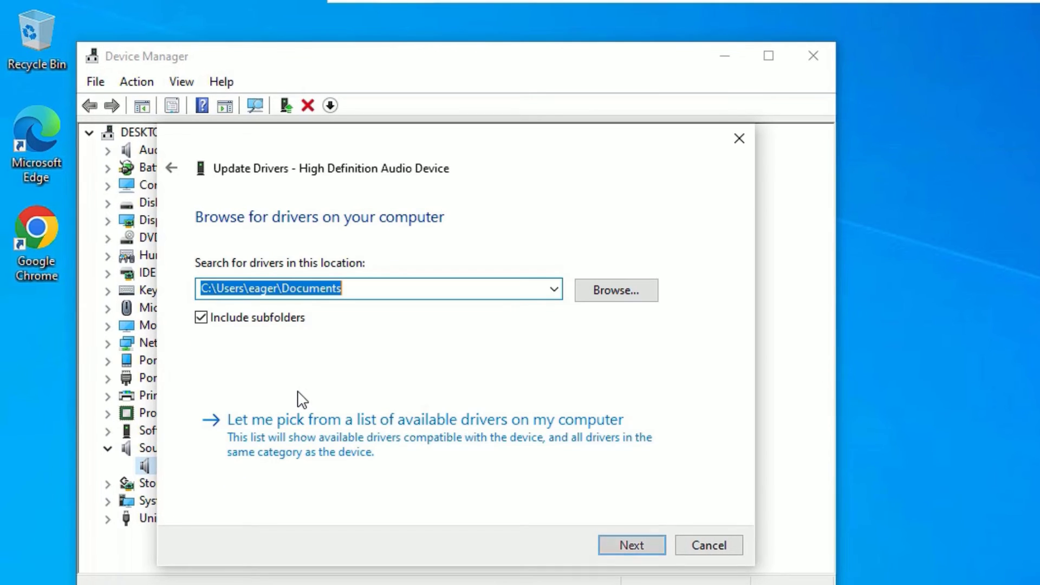
left_click(298, 425)
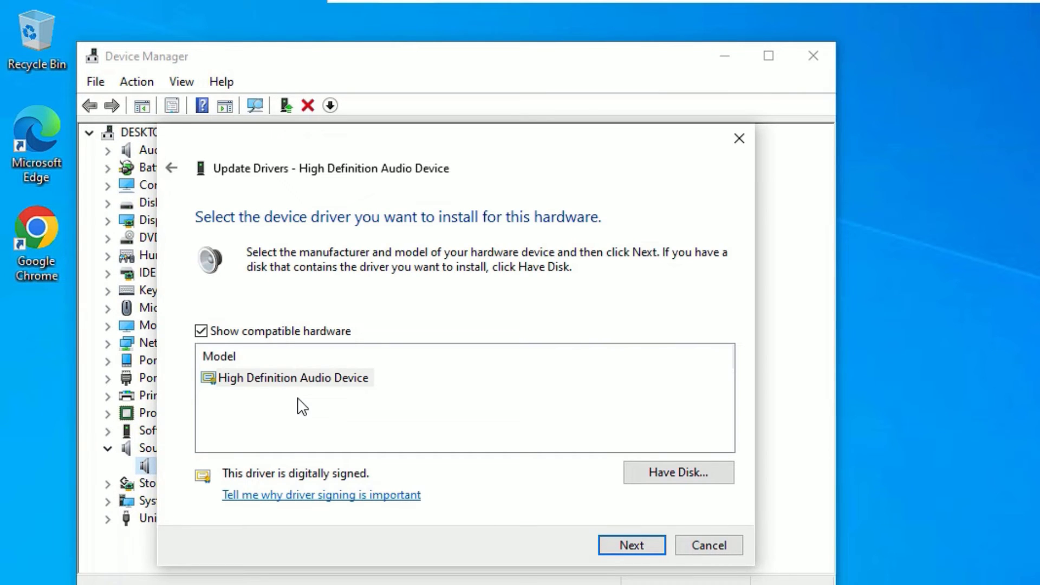
left_click(303, 378)
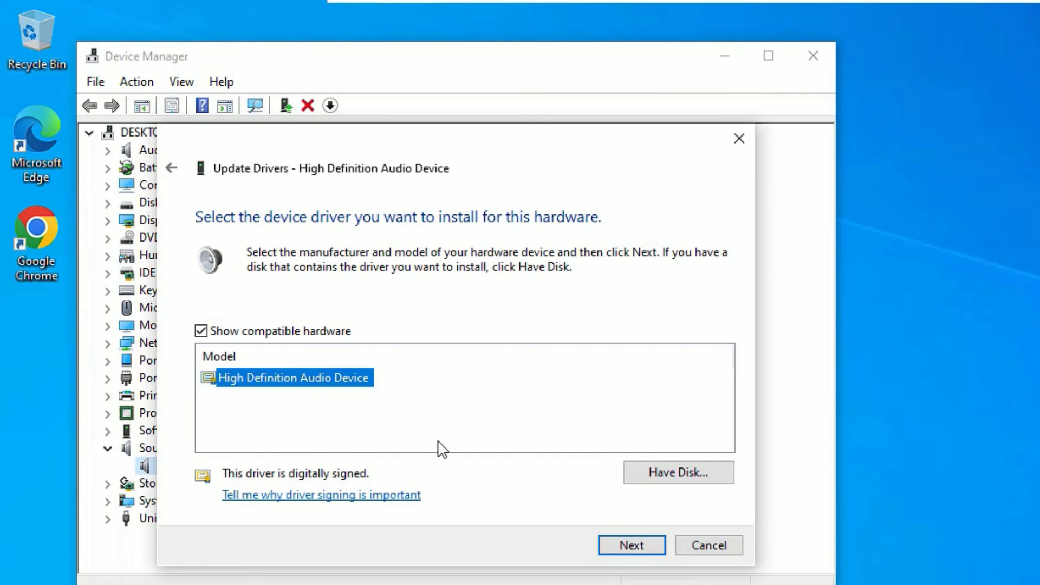
left_click(627, 545)
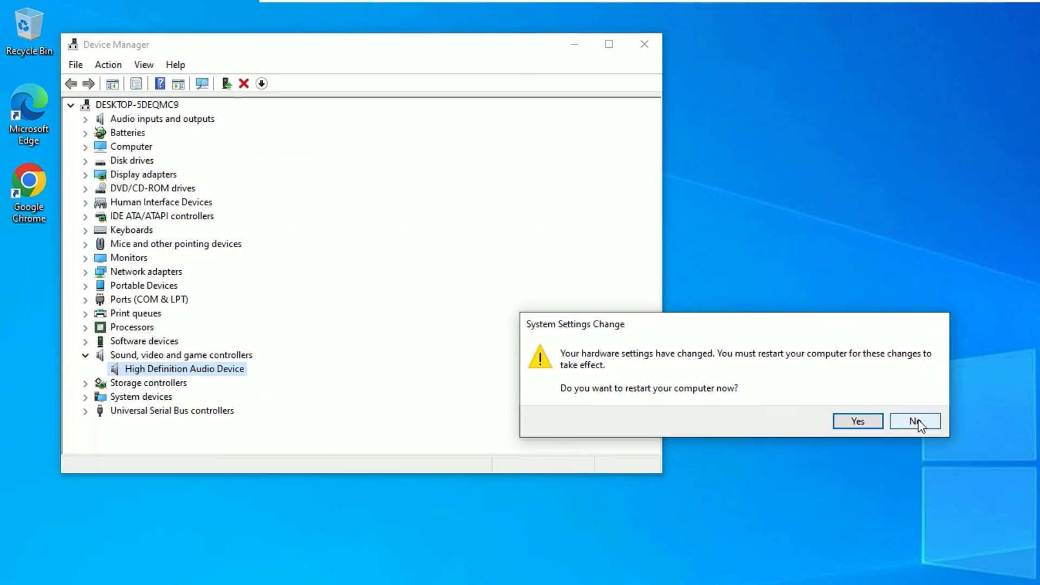
left_click(898, 410)
left_click(629, 43)
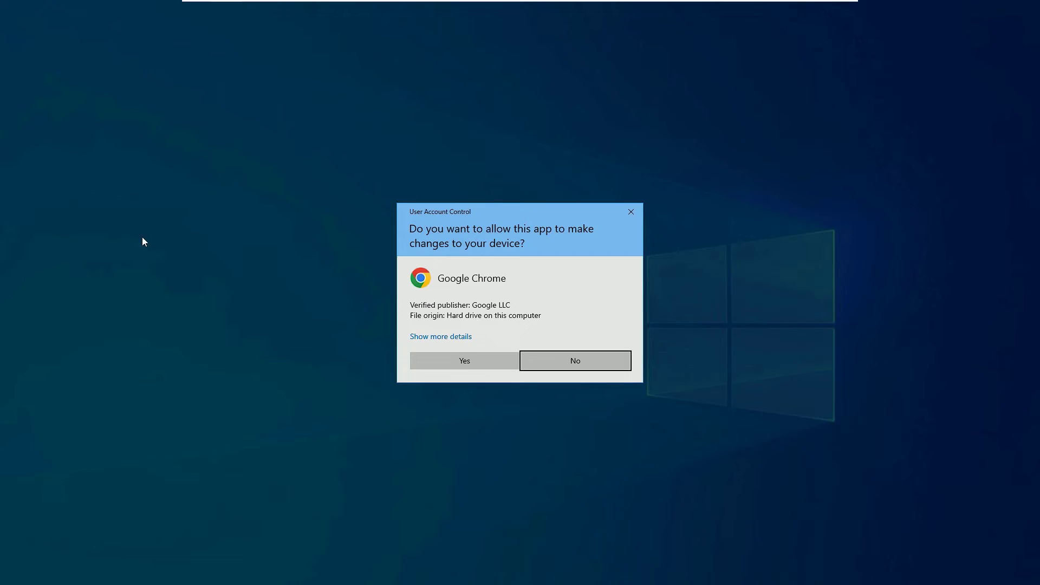
Allow Chrome through UAC and open the Visual Studio C++ search results
left_click(480, 361)
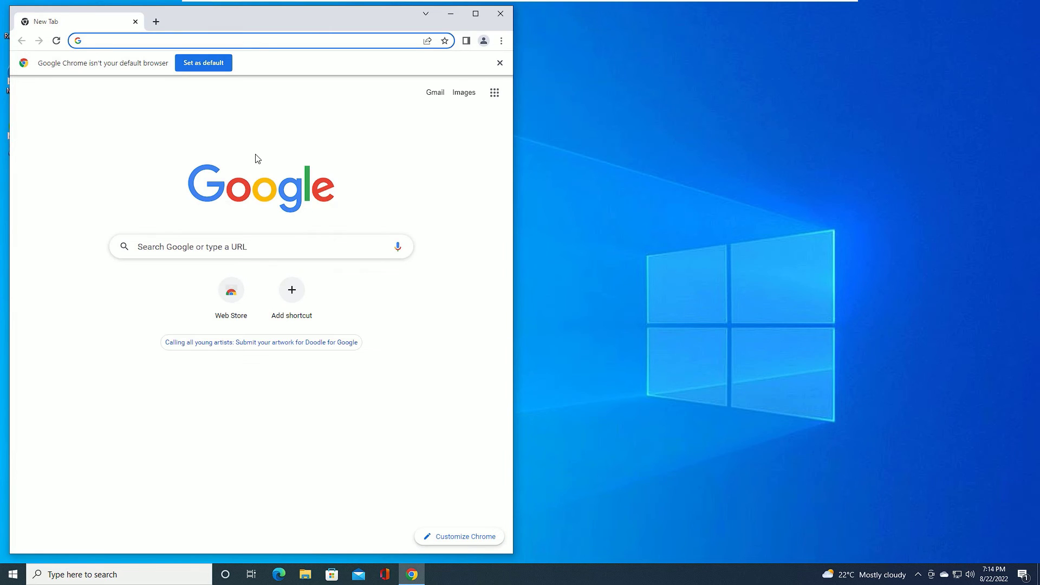
type("vis")
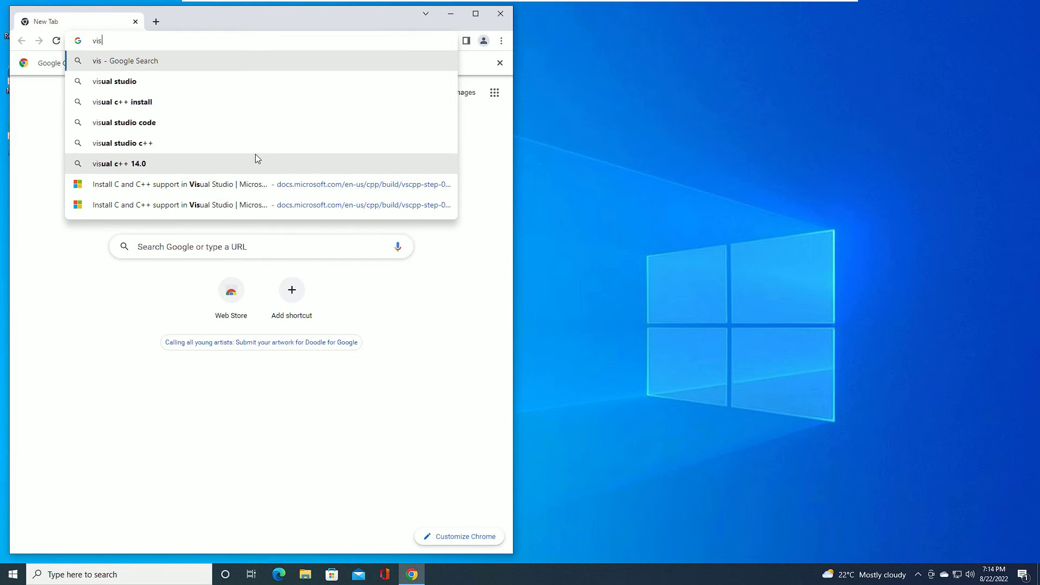
type("ual studio")
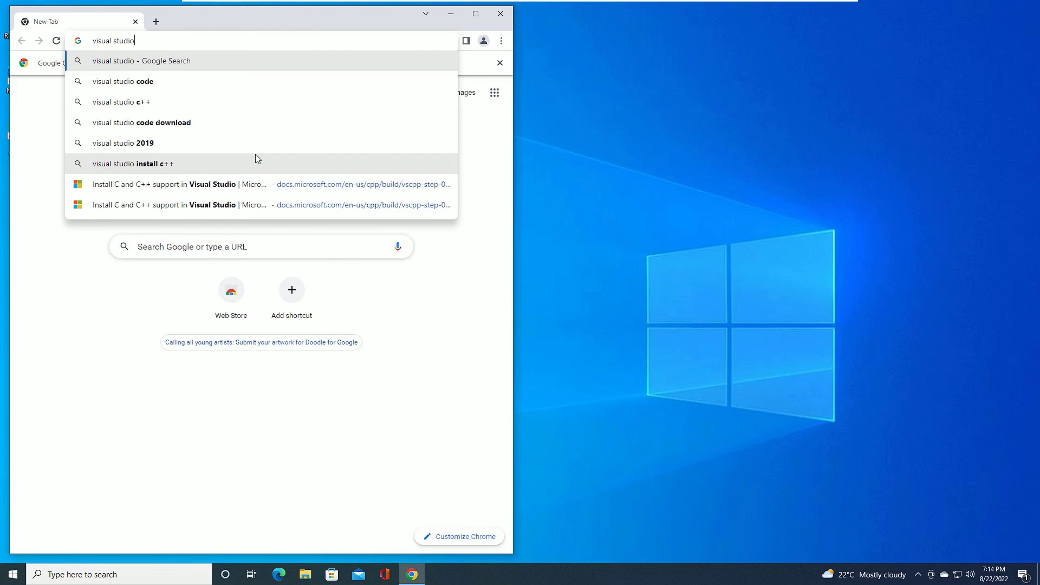
key("Down")
key("Down")
key("Return")
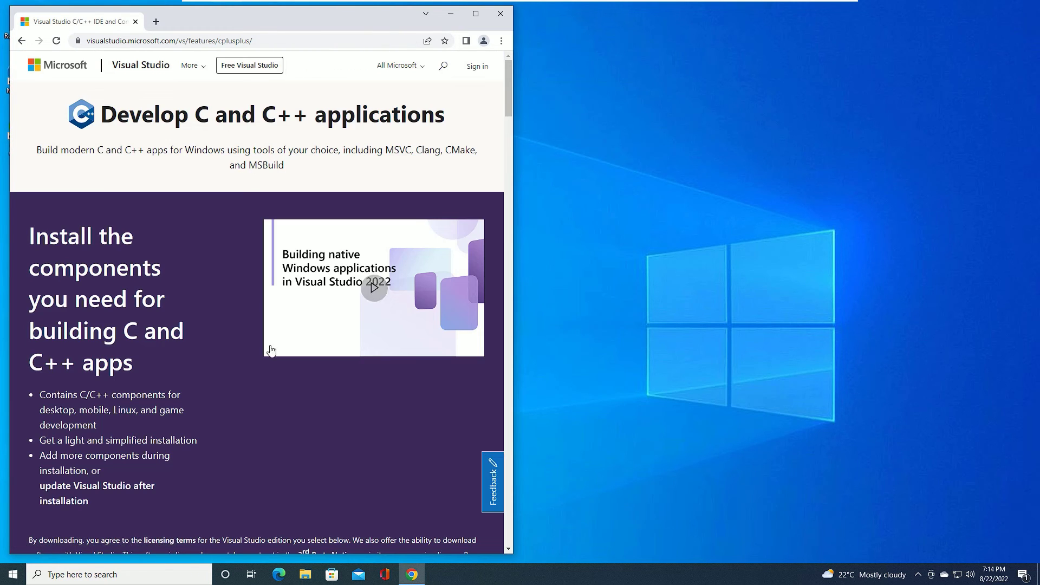
scroll(253, 284, "down", 4)
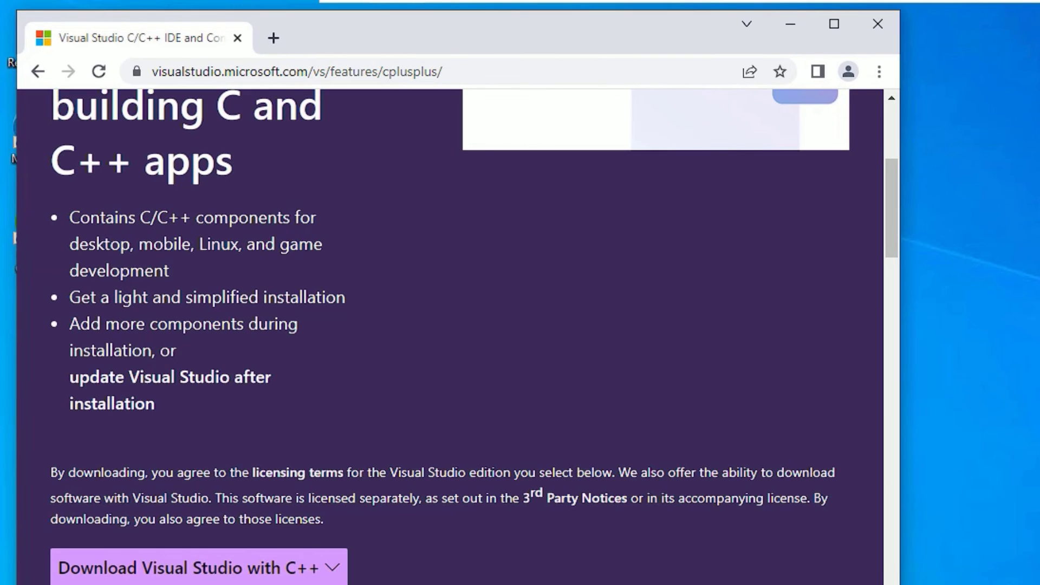
Search for the DirectX end user runtime, then open the .NET Framework 4.8.1 download page
left_click(260, 71)
type("directx")
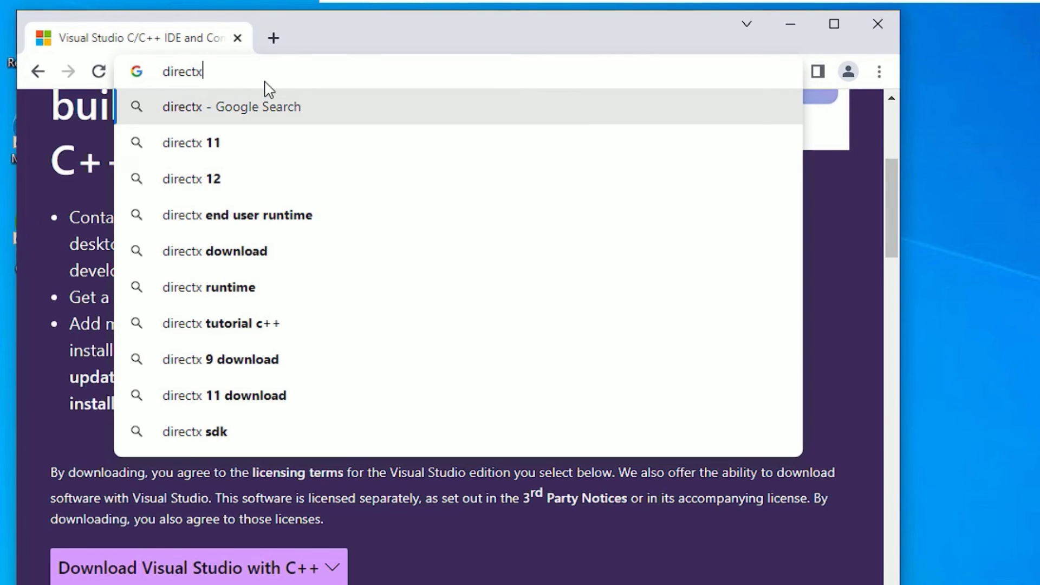
type(" end user")
key("Return")
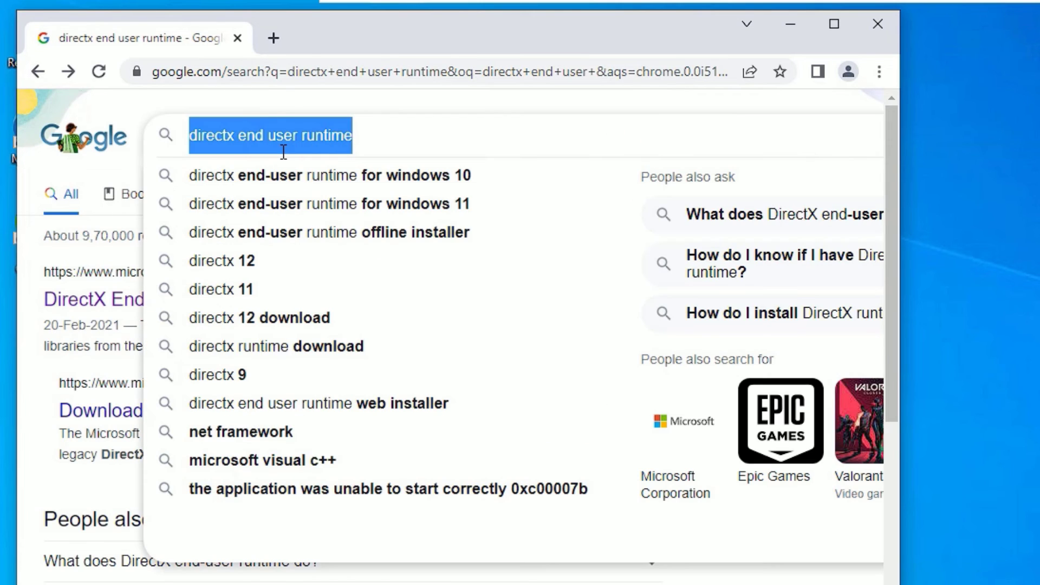
type(".net framework")
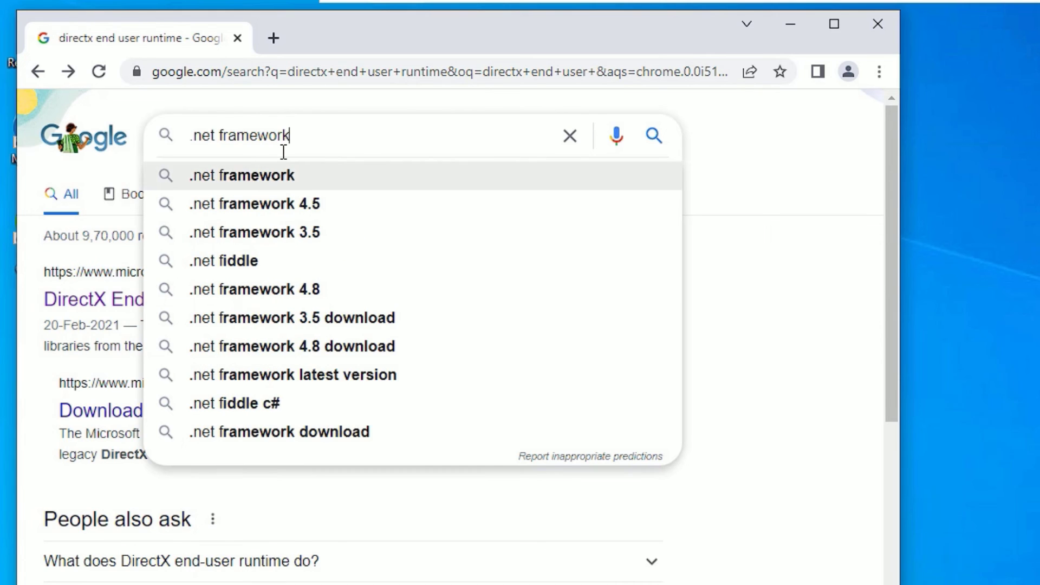
type(" d")
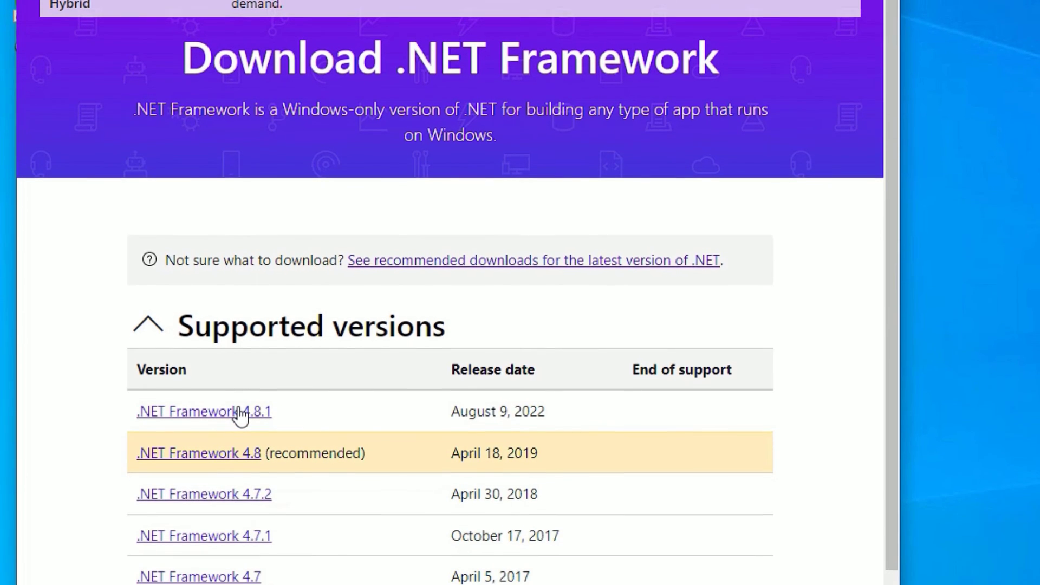
left_click(242, 410)
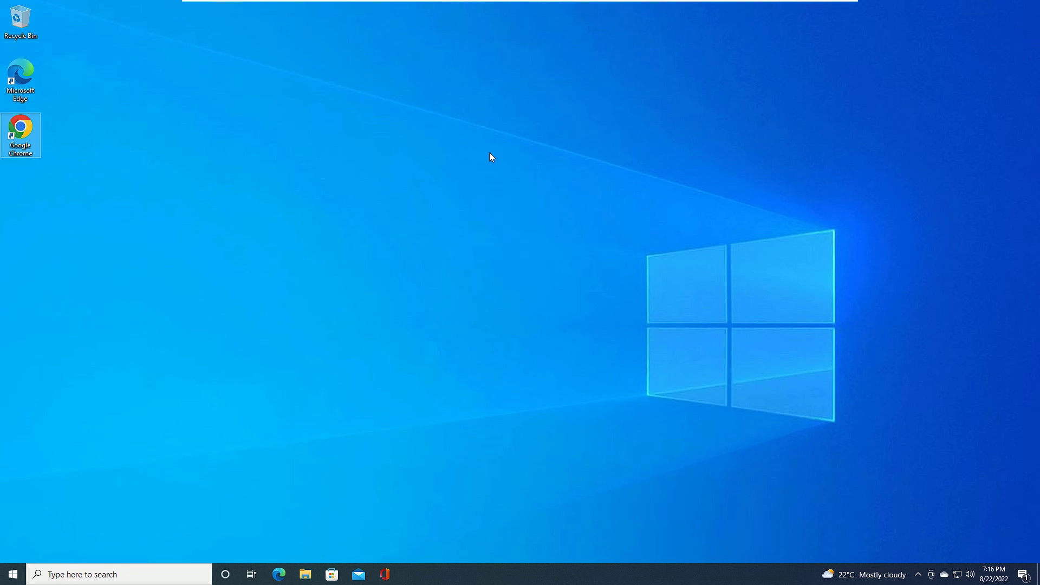
left_click(490, 151)
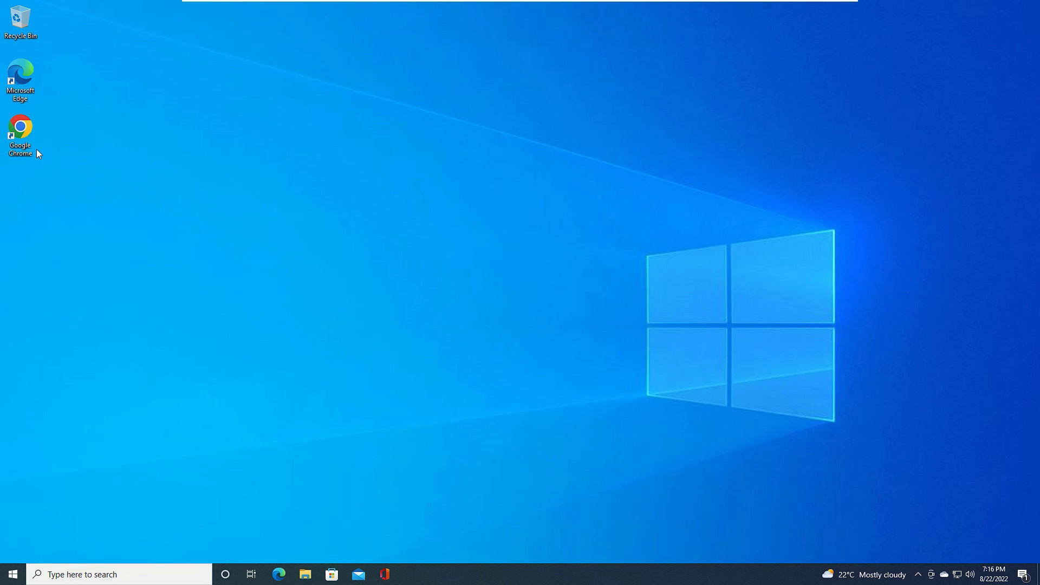